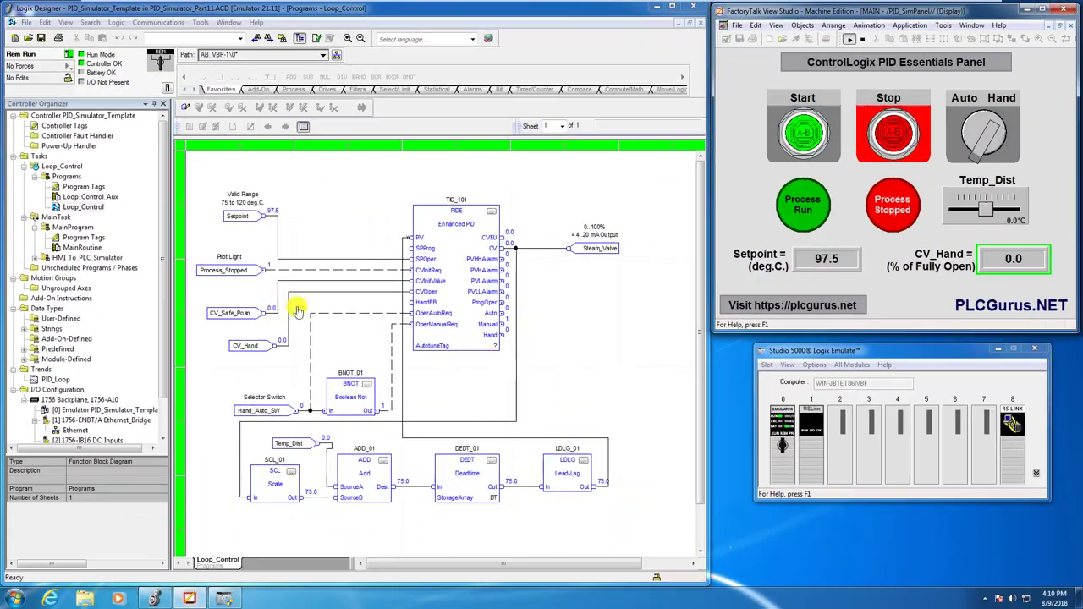
# Open the PID_Loop trend, run its logging, and start the process from the PID Essentials panel.
pyautogui.doubleClick(53, 379)
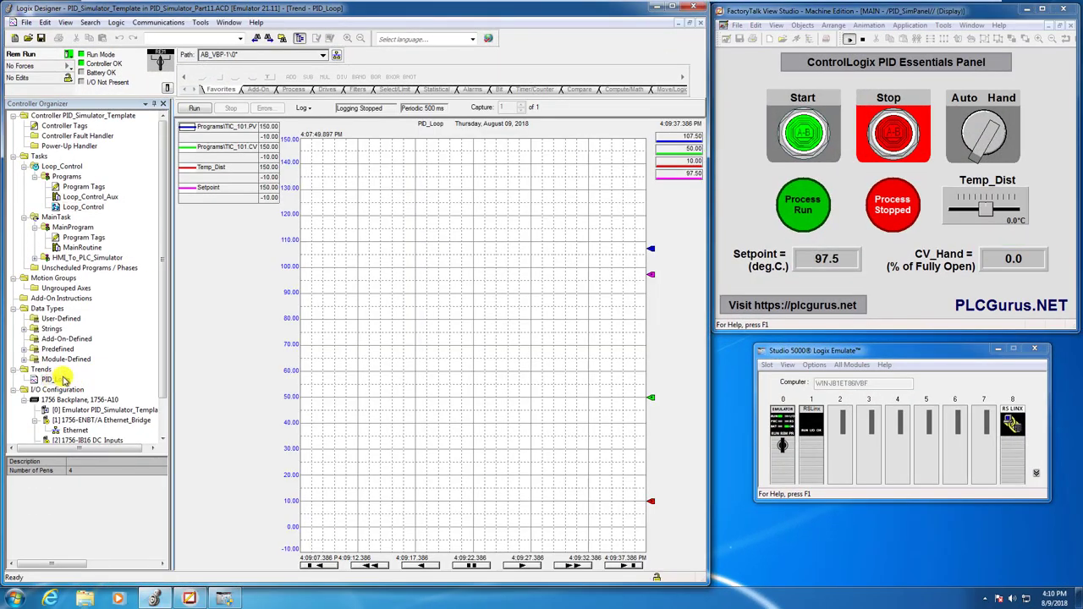
pyautogui.click(201, 108)
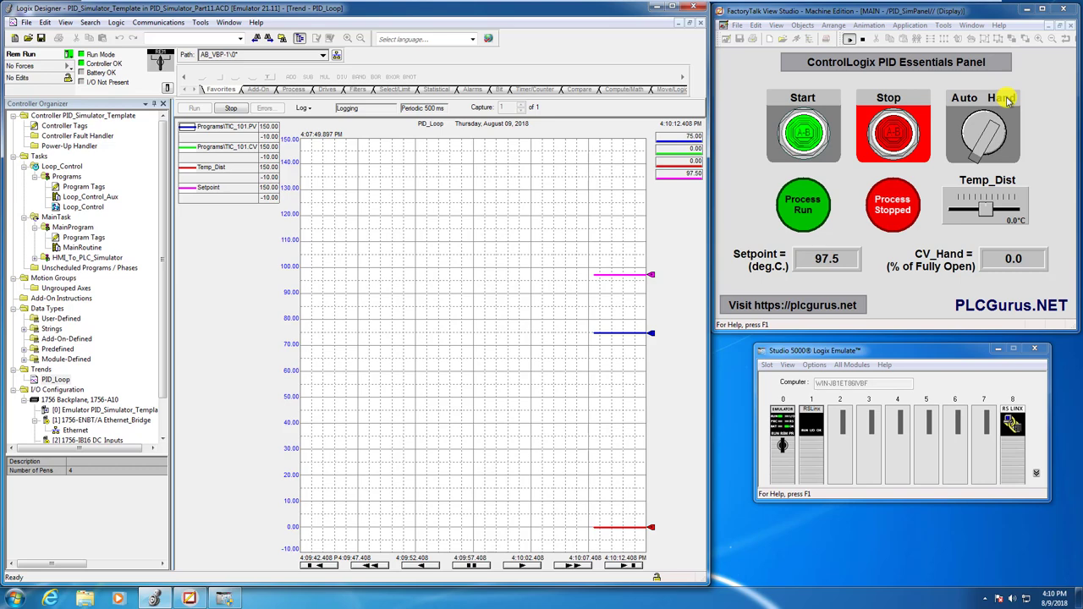
pyautogui.click(810, 133)
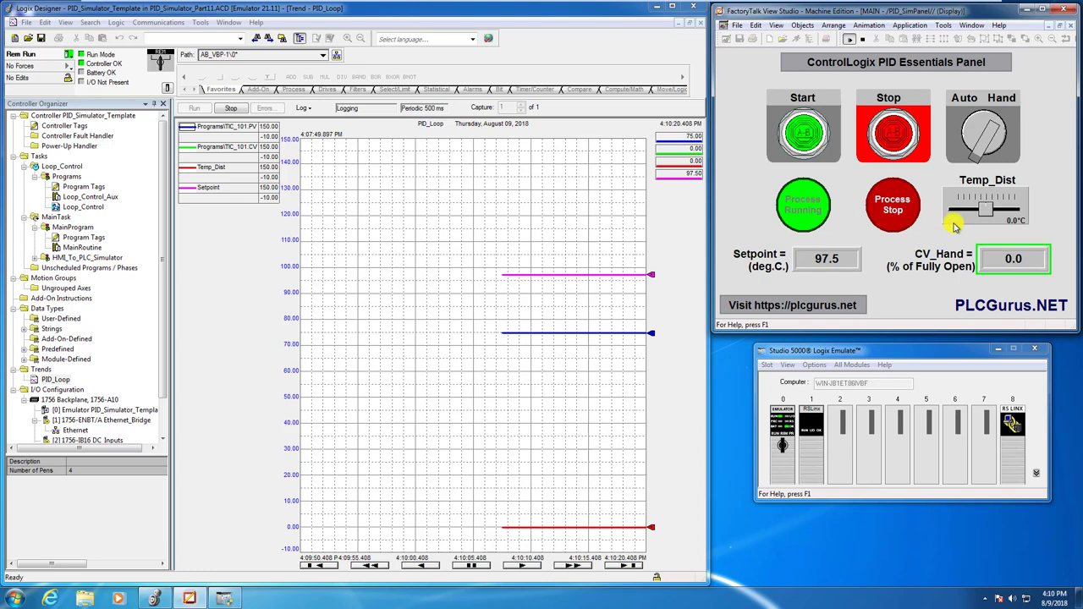
# Show the Loop_Control function block diagram and set CV_Hand to 50 on the operator panel.
pyautogui.click(227, 351)
pyautogui.hotkey('ctrl', 'Tab')
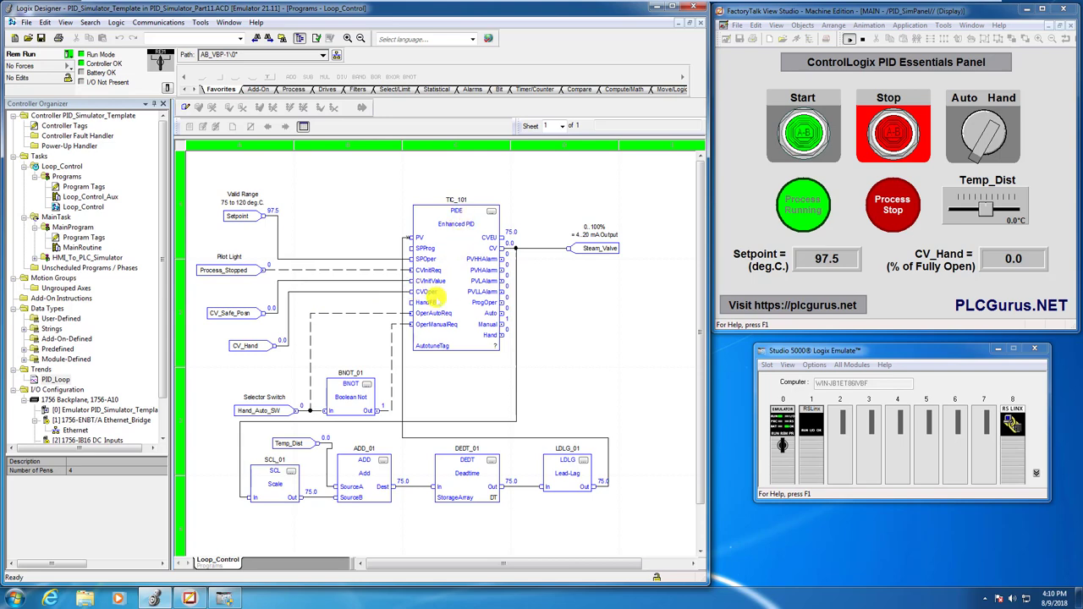
pyautogui.click(1016, 259)
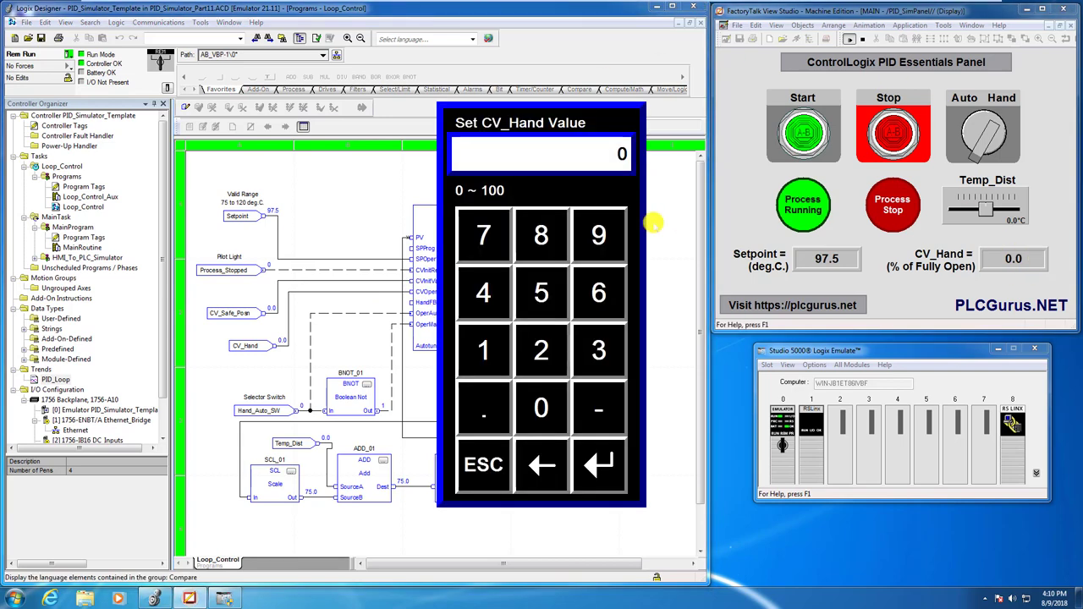
pyautogui.click(559, 293)
pyautogui.click(569, 410)
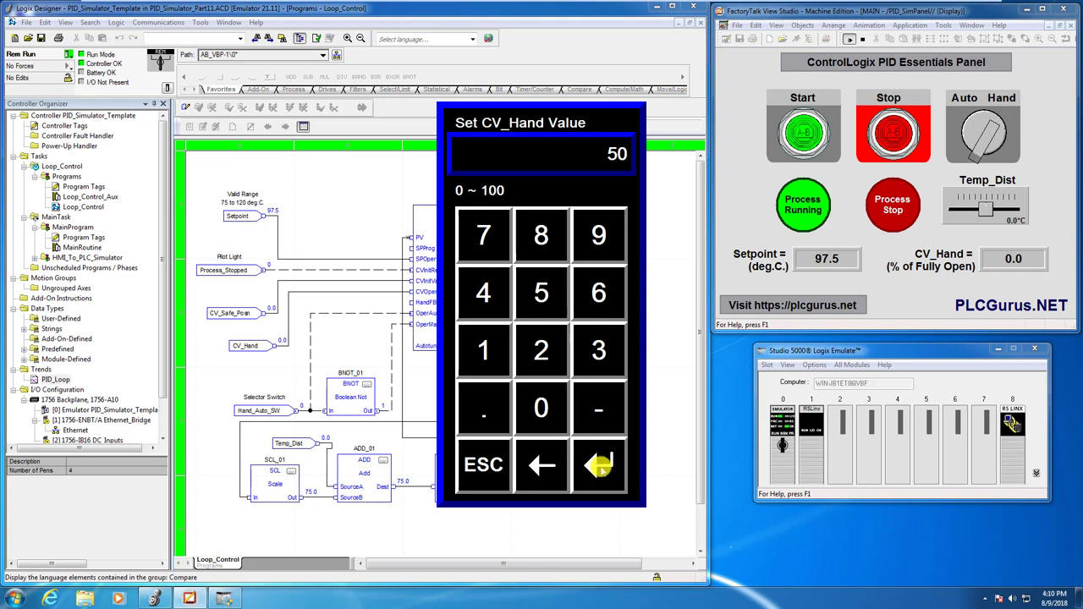
pyautogui.click(598, 465)
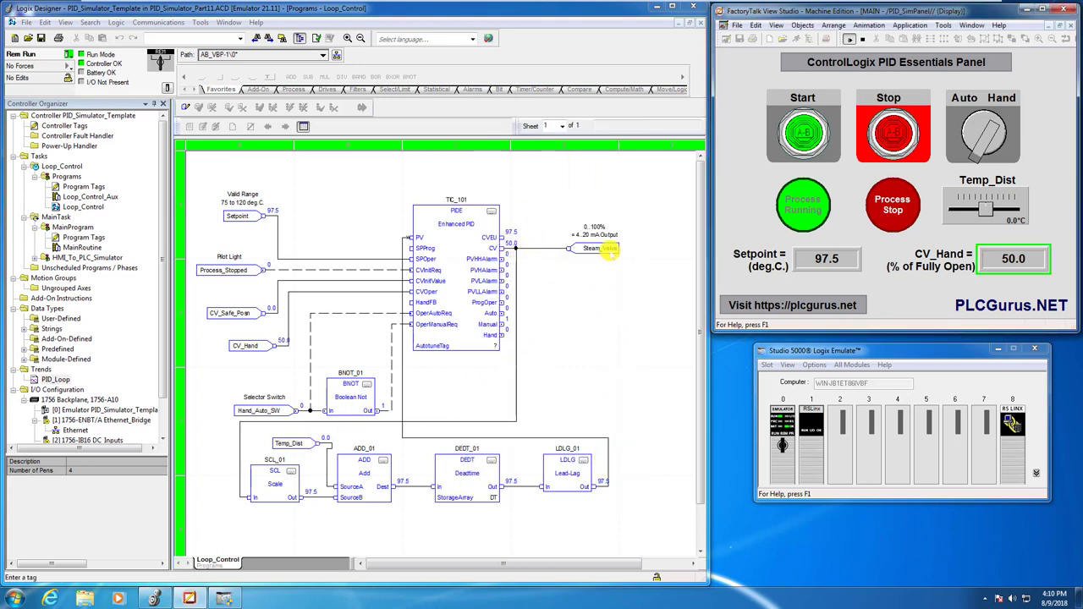
pyautogui.click(588, 248)
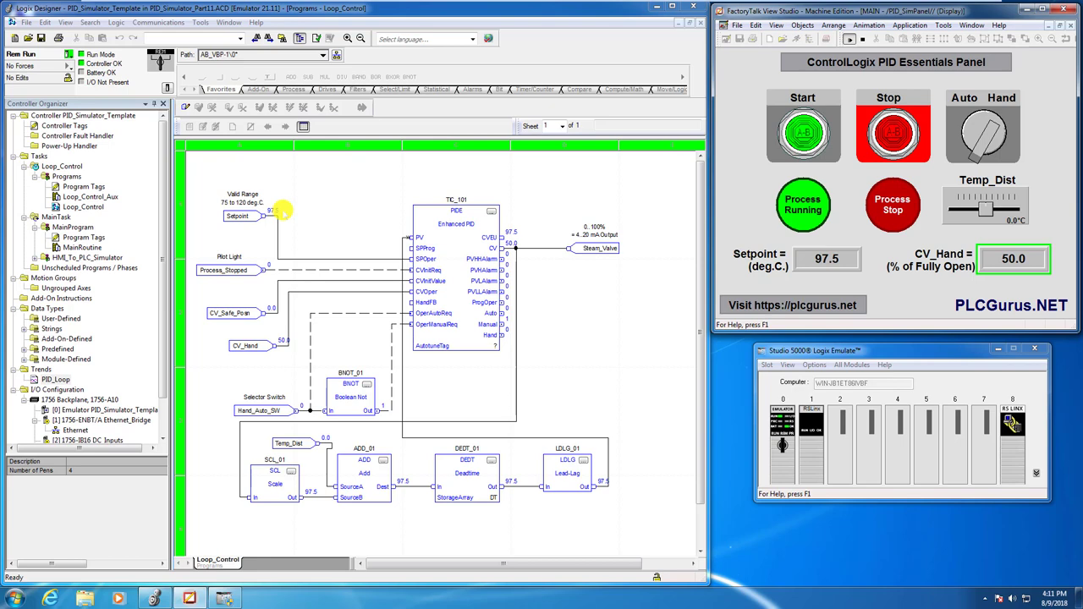
# Return to the PID_Loop trend, switch the selector to Auto, and raise the Temp_Dist slider to 10.0 °C.
pyautogui.hotkey('ctrl', 'Tab')
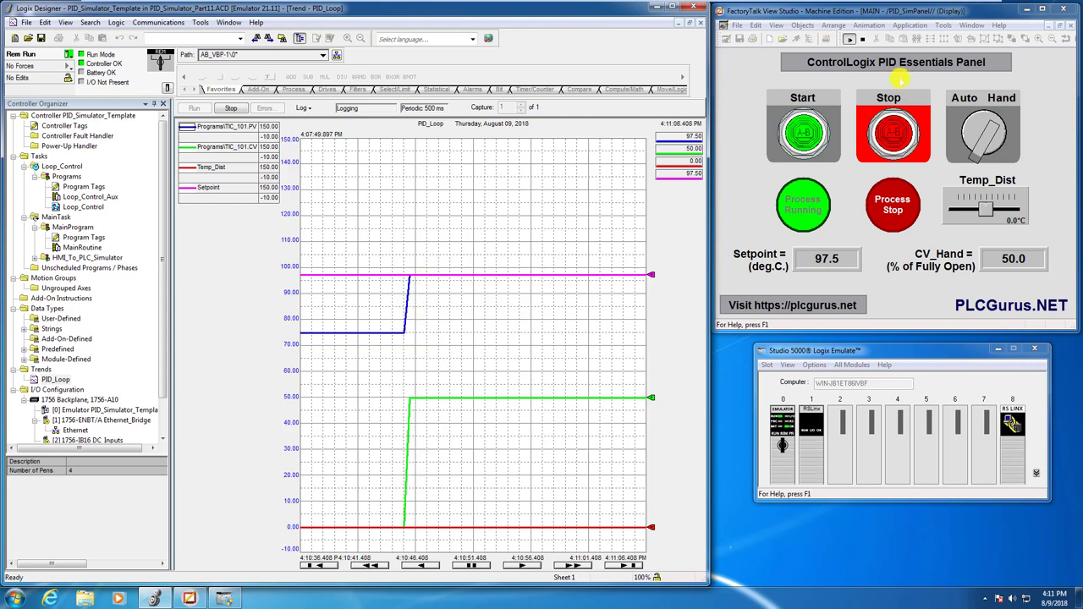
pyautogui.click(964, 97)
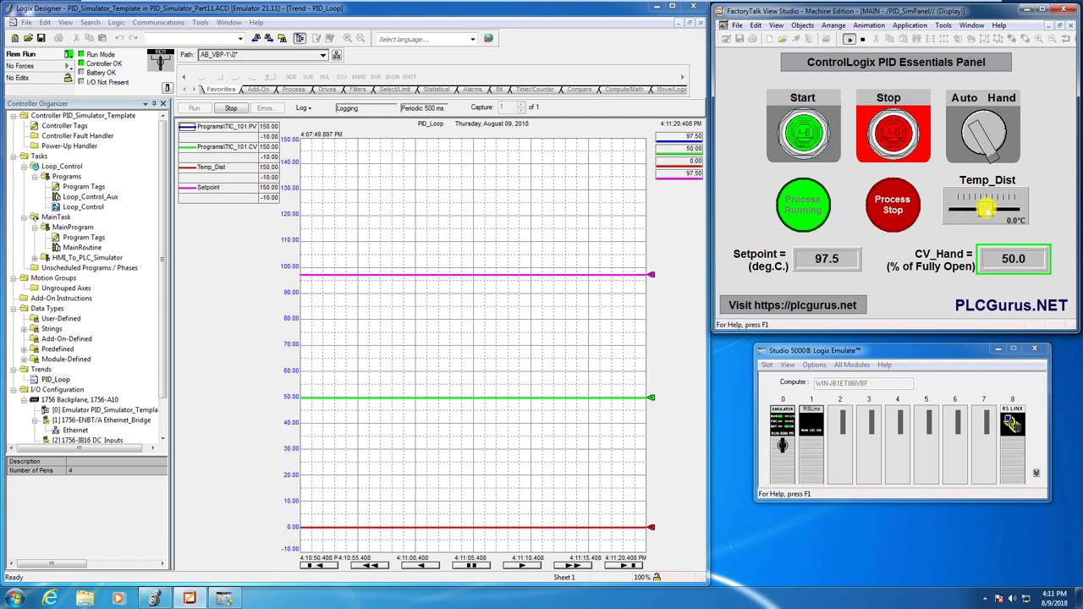
pyautogui.moveTo(986, 210); pyautogui.dragTo(1018, 207)
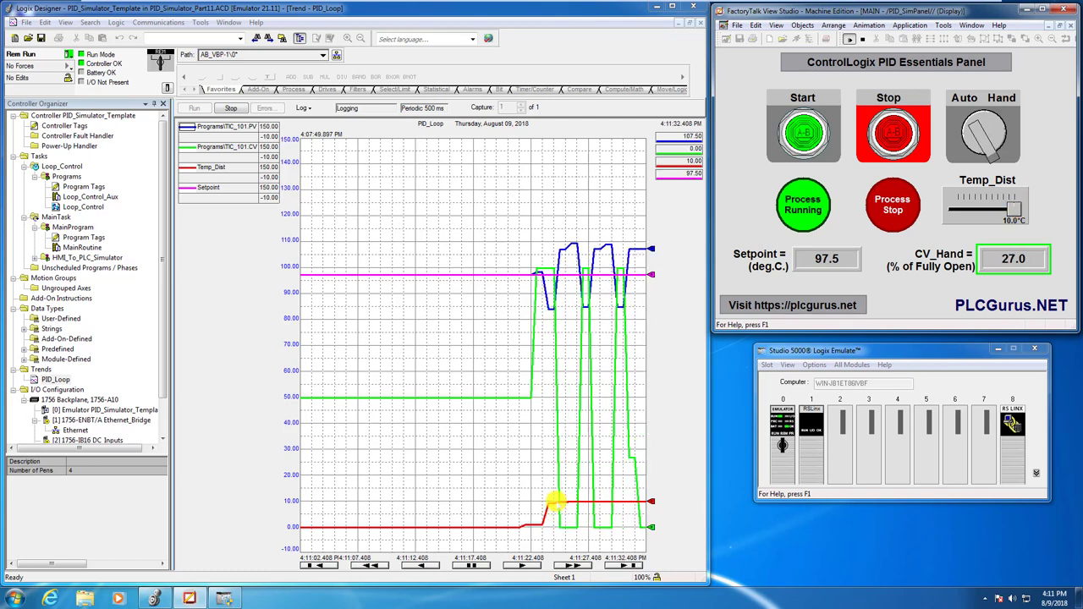
# View the cover of the PID-Loop-Tuning-Made-Easy PDF and minimize its window.
pyautogui.moveTo(551, 502)
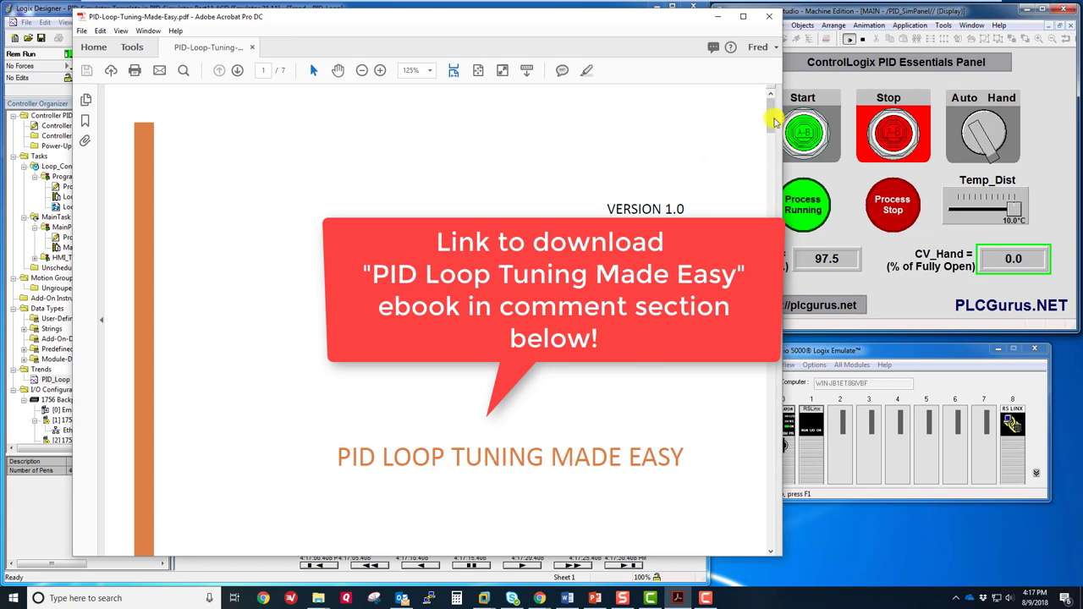
pyautogui.moveTo(770, 114)
pyautogui.mouseDown()
pyautogui.moveTo(771, 448)
pyautogui.moveTo(789, 471)
pyautogui.moveTo(771, 427)
pyautogui.moveTo(769, 190)
pyautogui.moveTo(752, 116)
pyautogui.mouseUp()
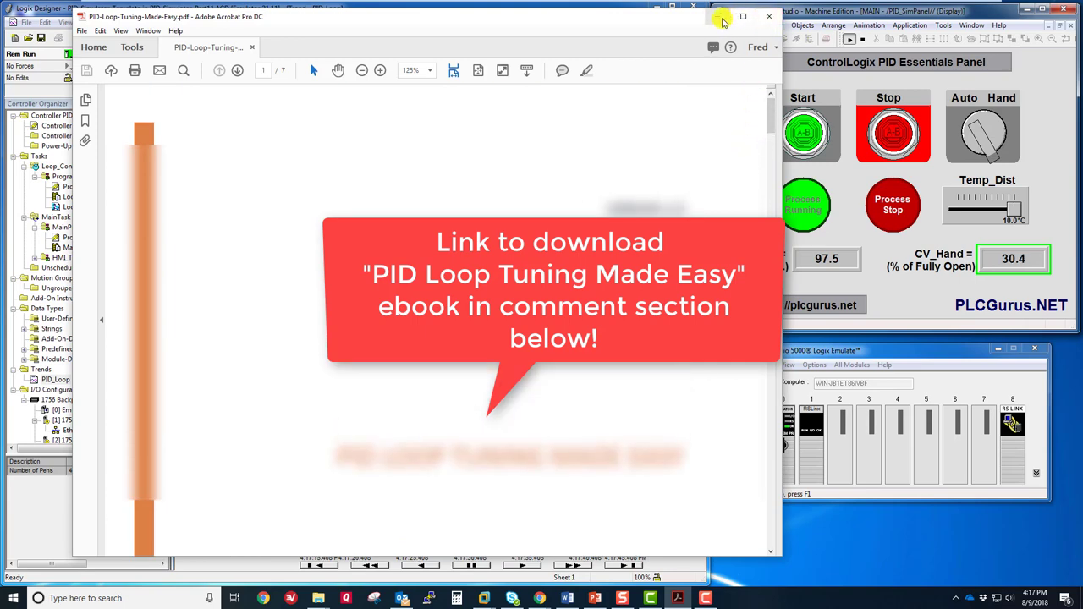
pyautogui.click(718, 17)
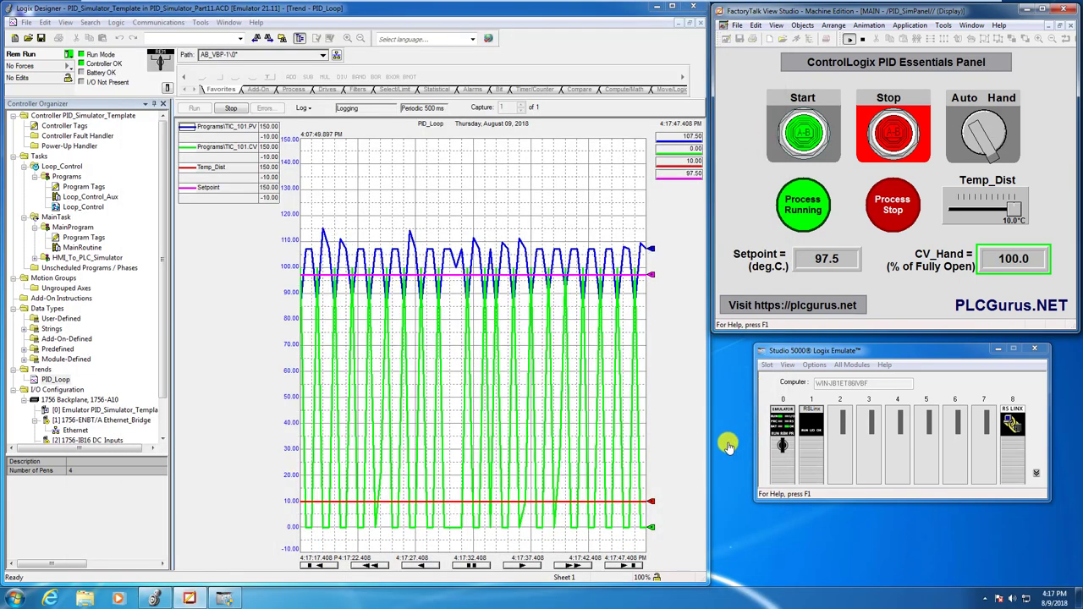
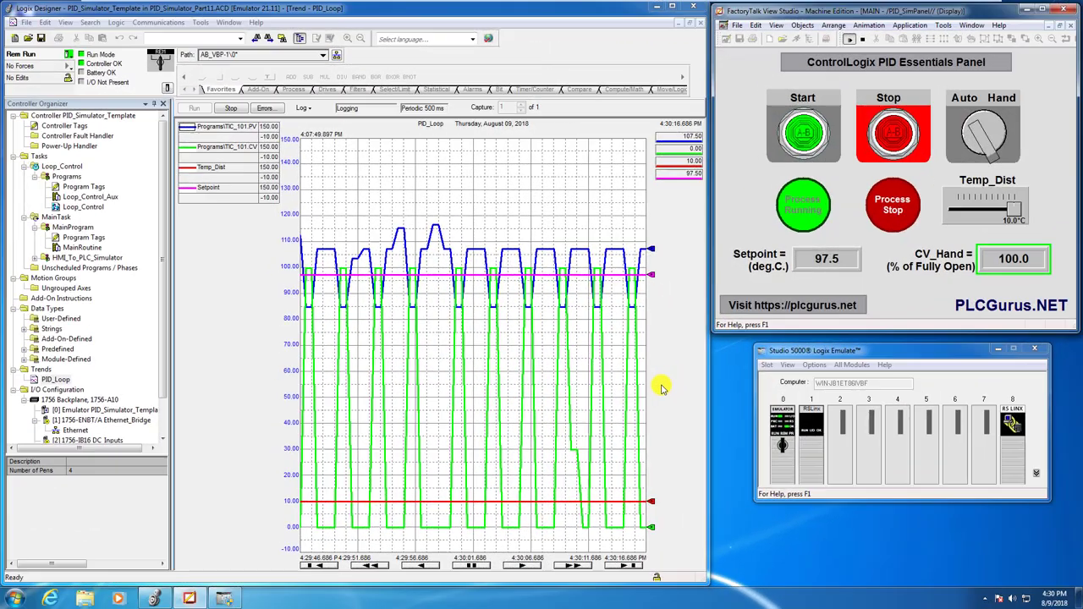
# Stop the running process from the PID Essentials panel.
pyautogui.click(895, 155)
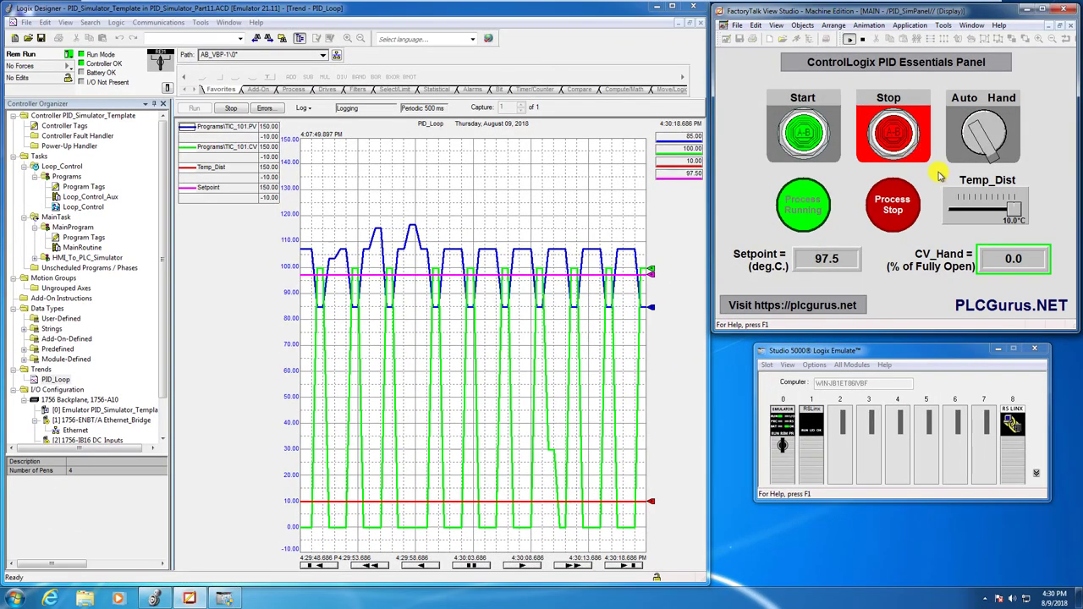
pyautogui.click(902, 135)
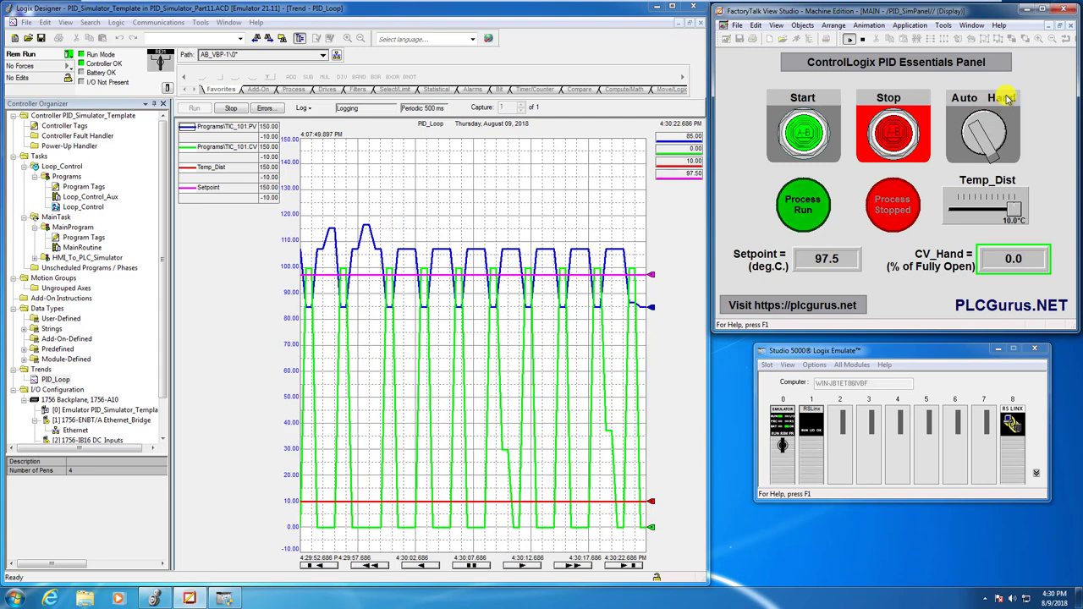
# Switch the selector to Hand and bring the Temp_Dist slider back to 0.0 °C.
pyautogui.click(993, 215)
pyautogui.click(993, 215)
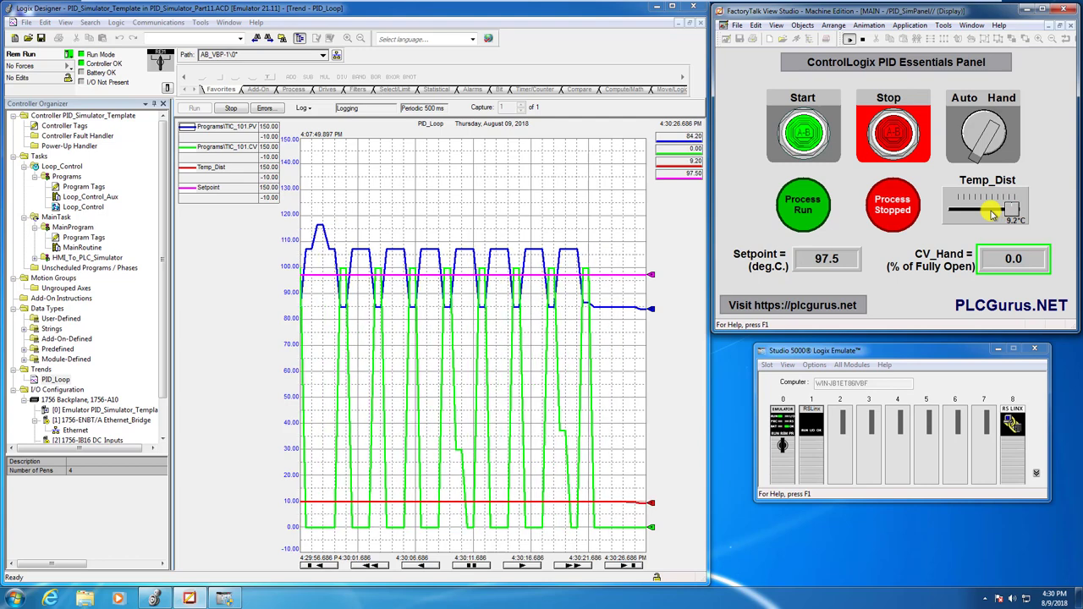
pyautogui.click(994, 214)
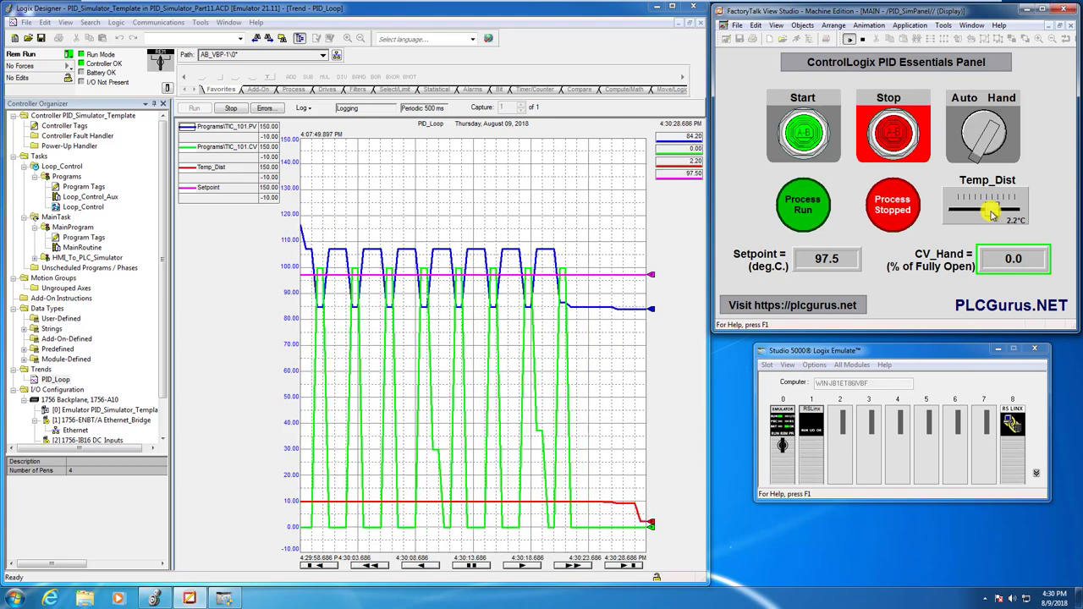
pyautogui.moveTo(993, 214); pyautogui.dragTo(989, 214)
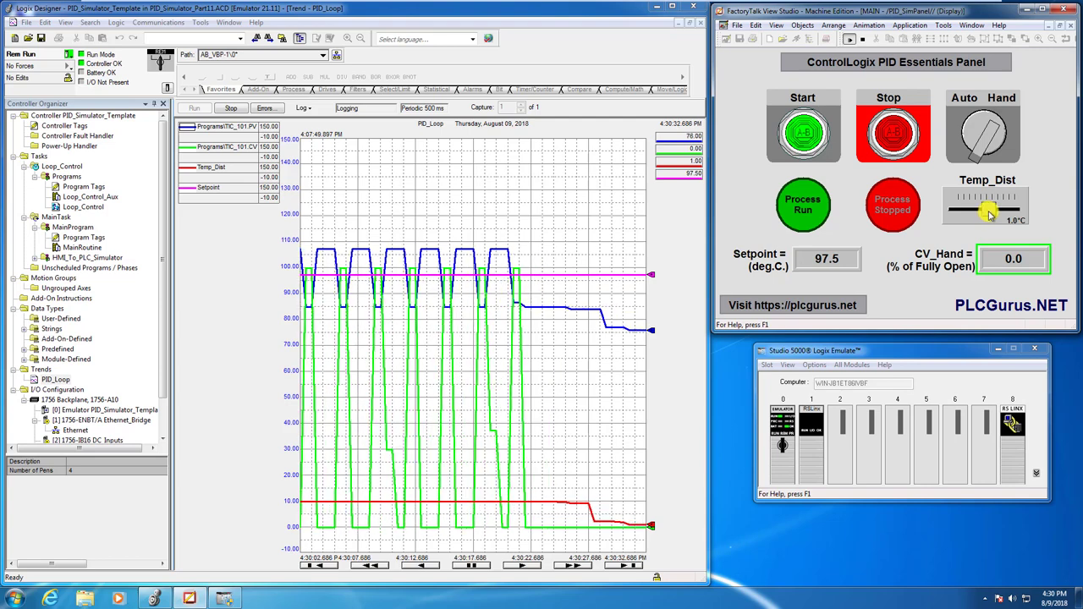
pyautogui.moveTo(988, 215); pyautogui.dragTo(990, 214)
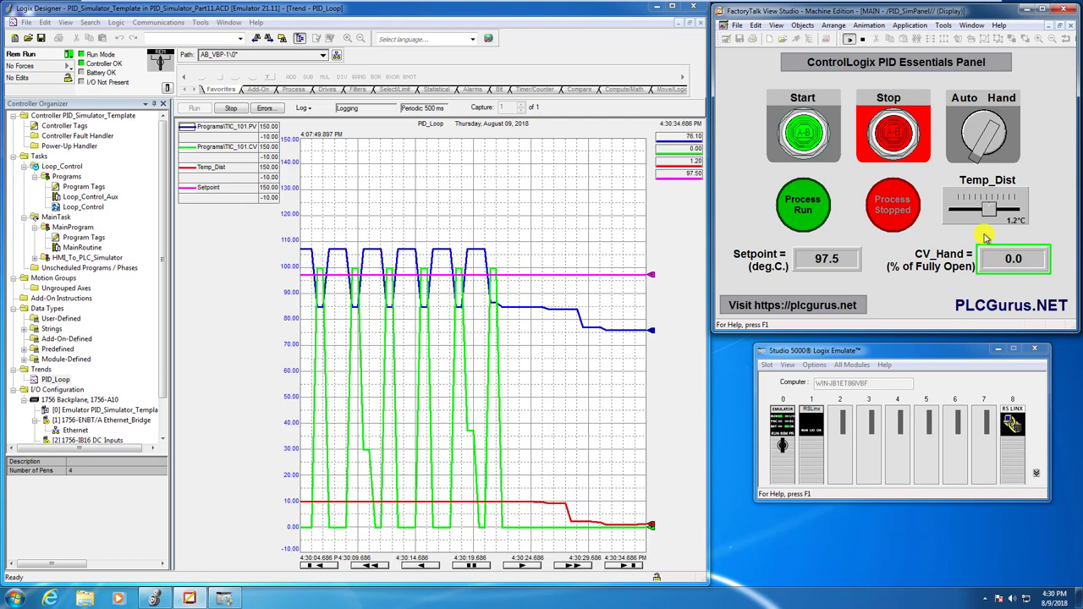
pyautogui.press('Left')
pyautogui.press('Left')
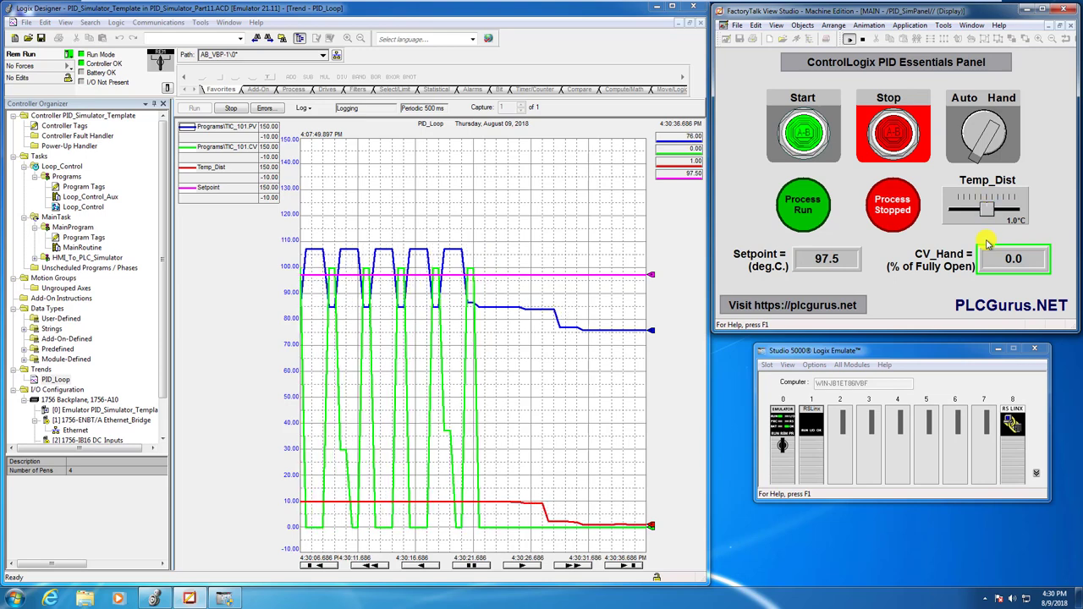
pyautogui.press('pagedown')
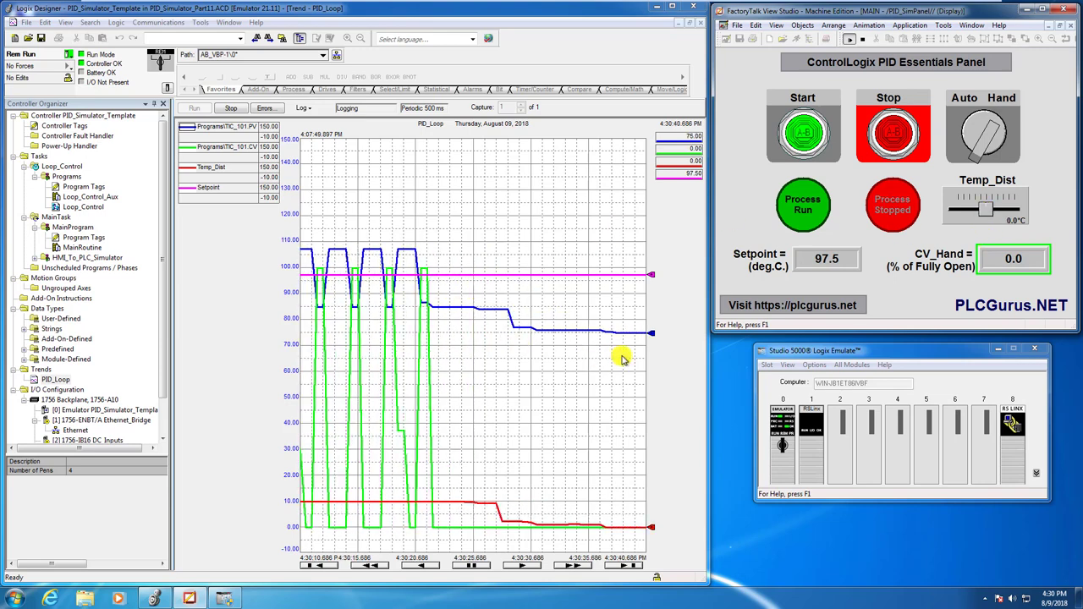
# Stop logging on the PID_Loop trend and return to the Loop_Control diagram.
pyautogui.click(235, 108)
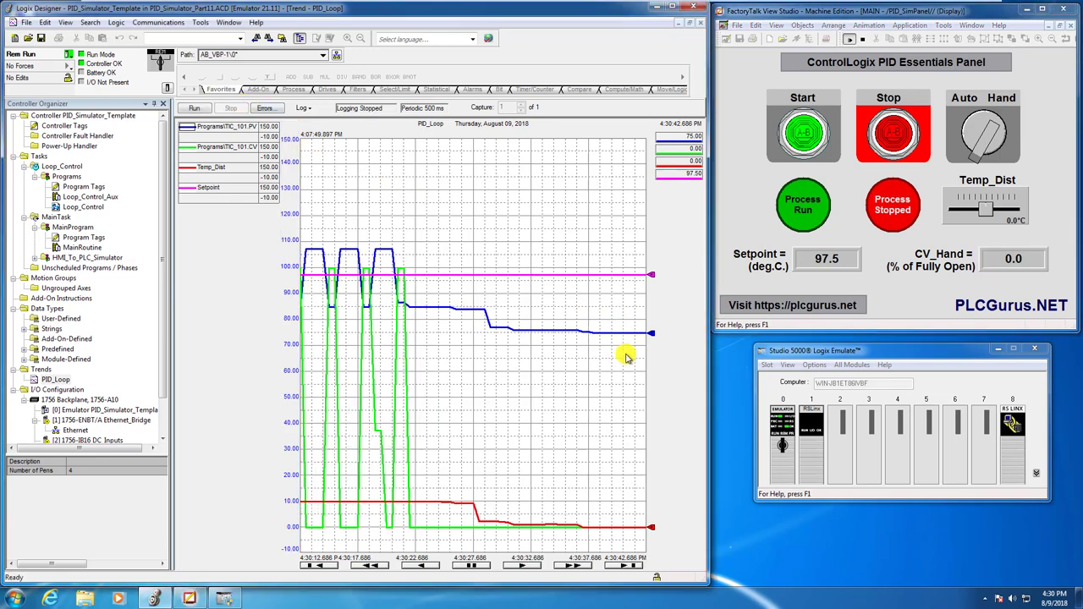
pyautogui.hotkey('ctrl', 'Tab')
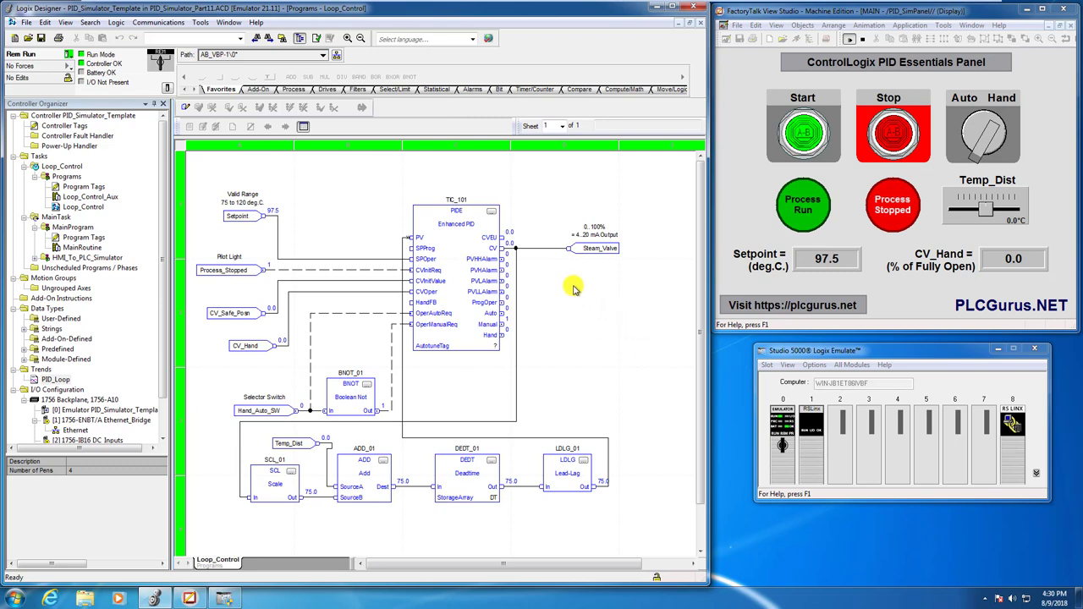
# In the TIC_101 block properties, set the integral gain to 0 and the proportional gain to 10, and apply them.
pyautogui.click(492, 210)
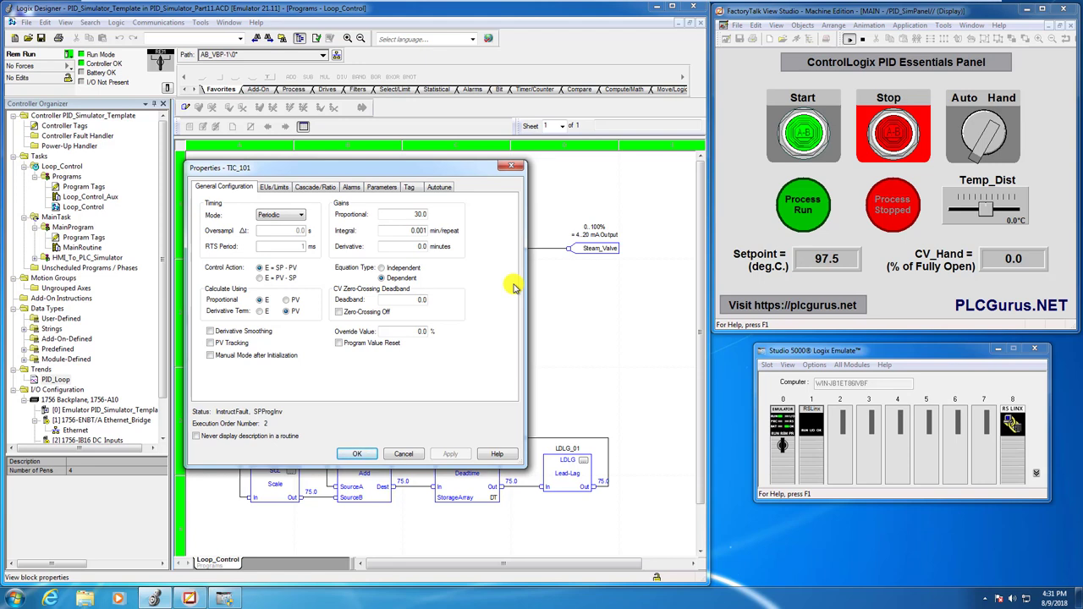
pyautogui.doubleClick(417, 229)
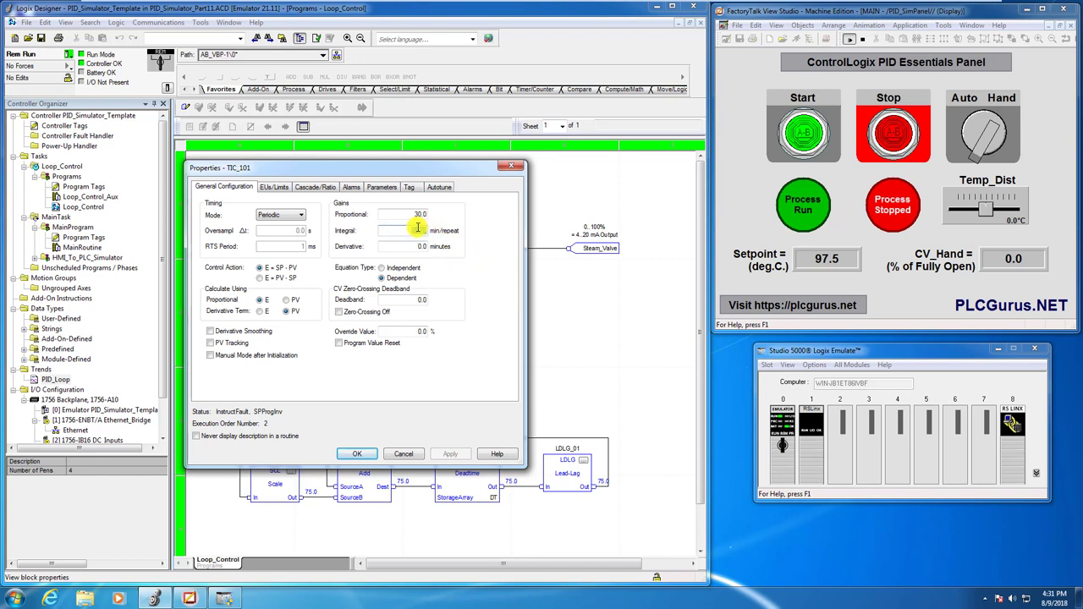
pyautogui.write('0')
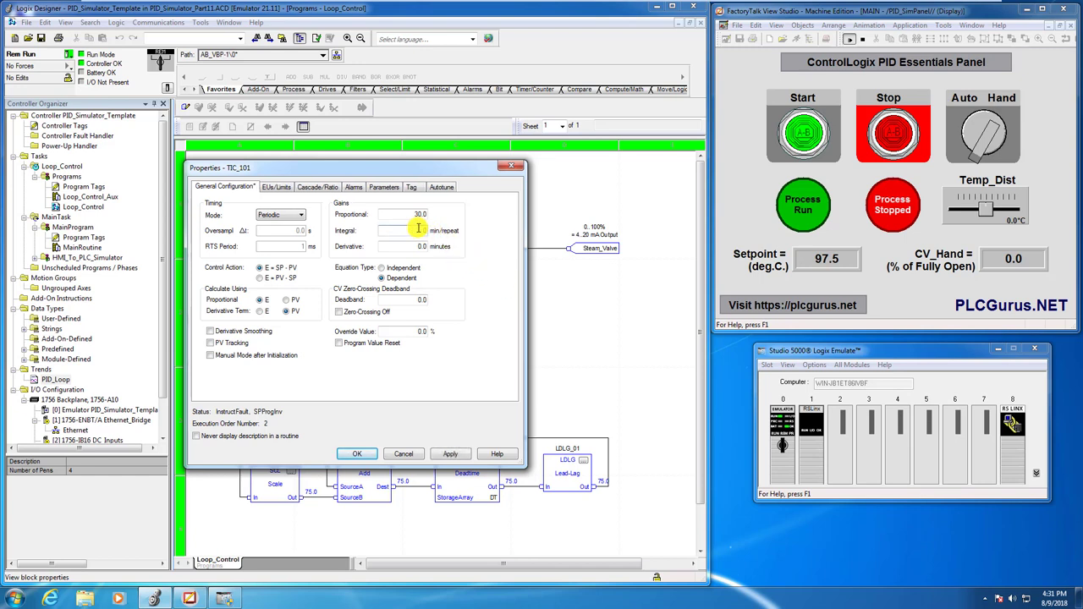
pyautogui.doubleClick(421, 214)
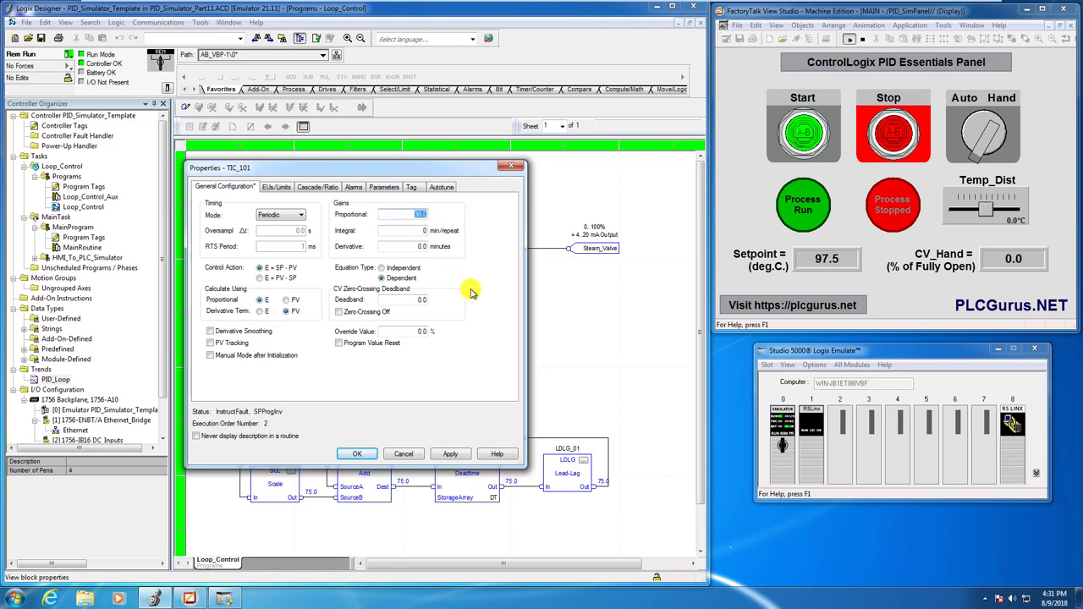
pyautogui.click(450, 454)
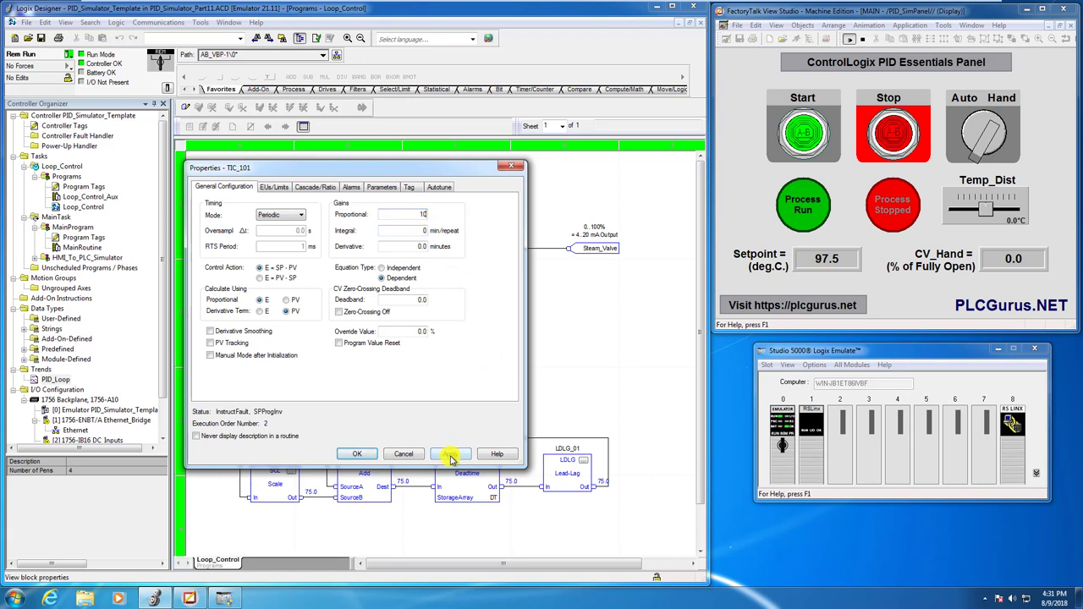
pyautogui.click(370, 457)
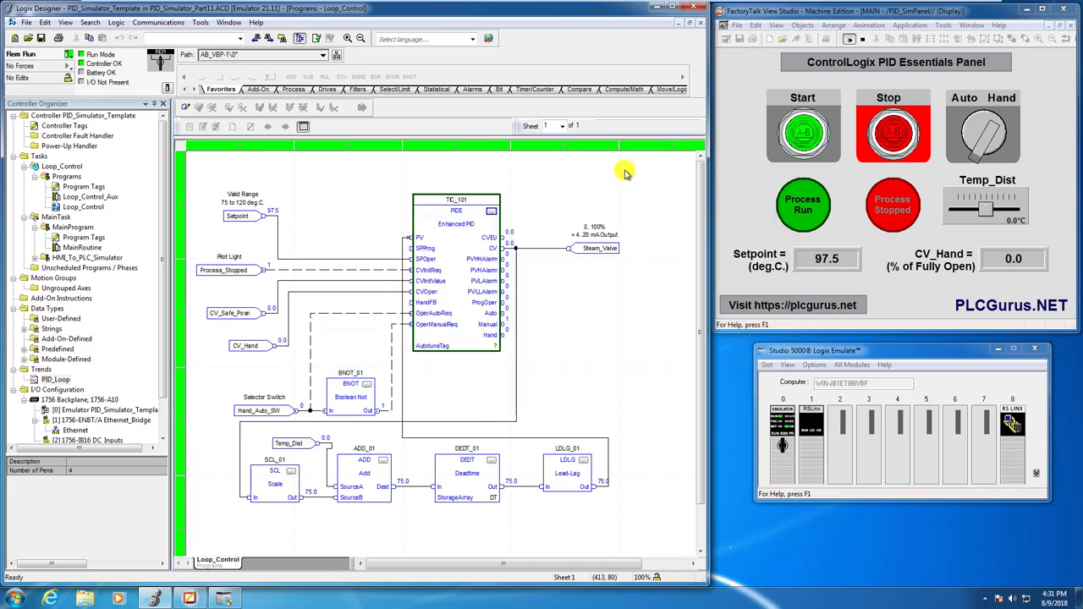
# Reopen the PID_Loop trend, restart its logging, and start the process again.
pyautogui.click(58, 379)
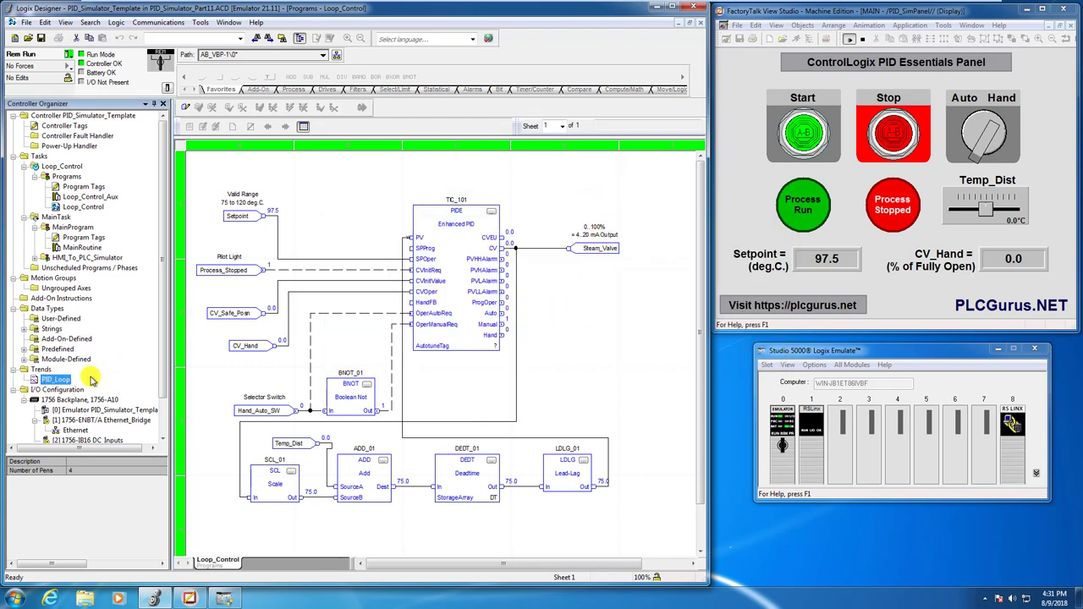
pyautogui.doubleClick(59, 379)
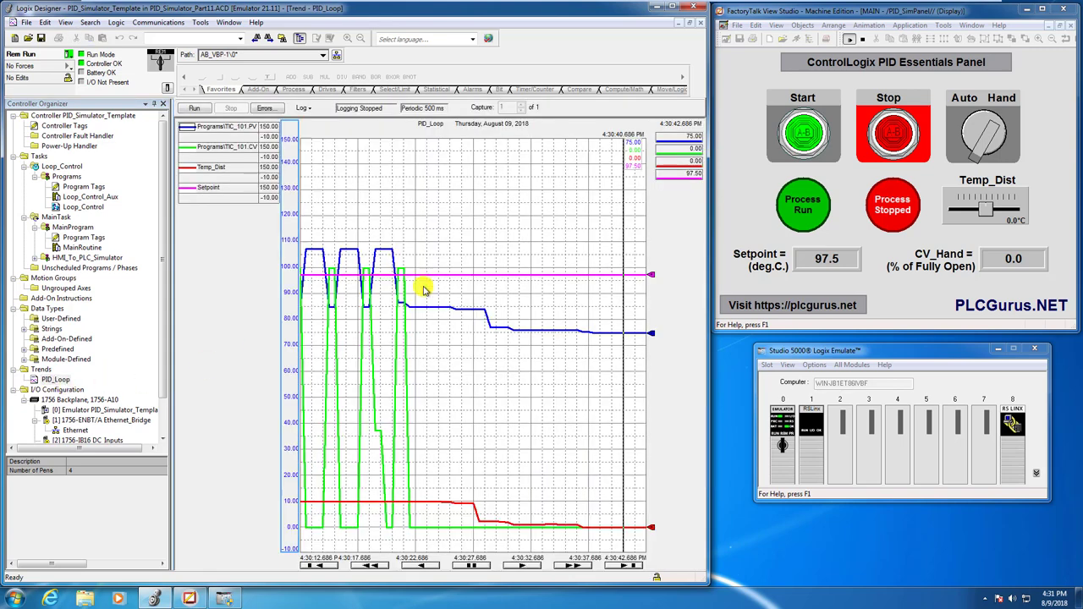
pyautogui.click(199, 110)
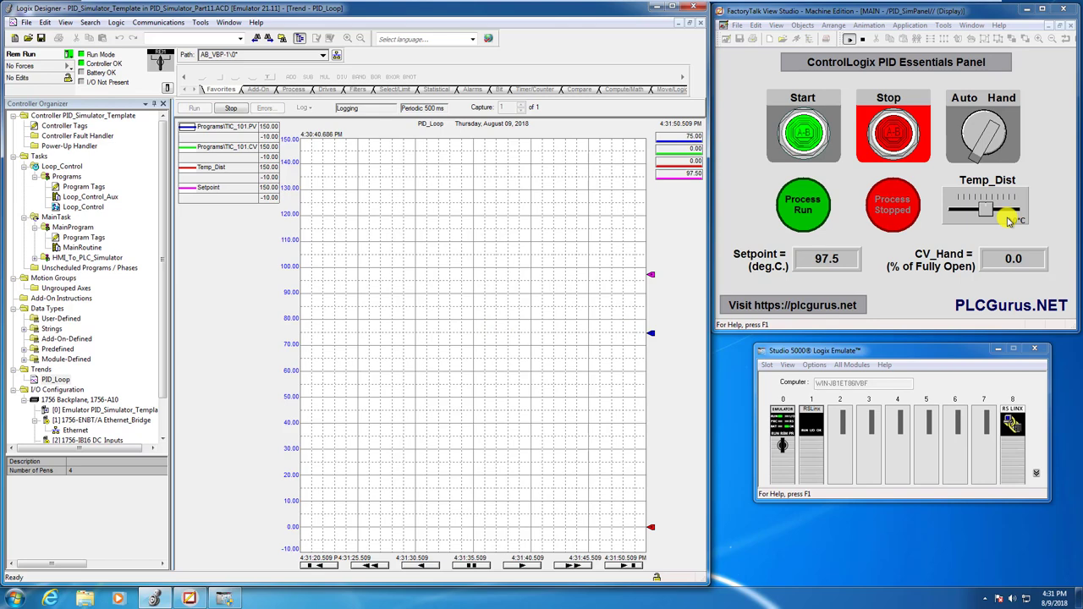
pyautogui.click(809, 129)
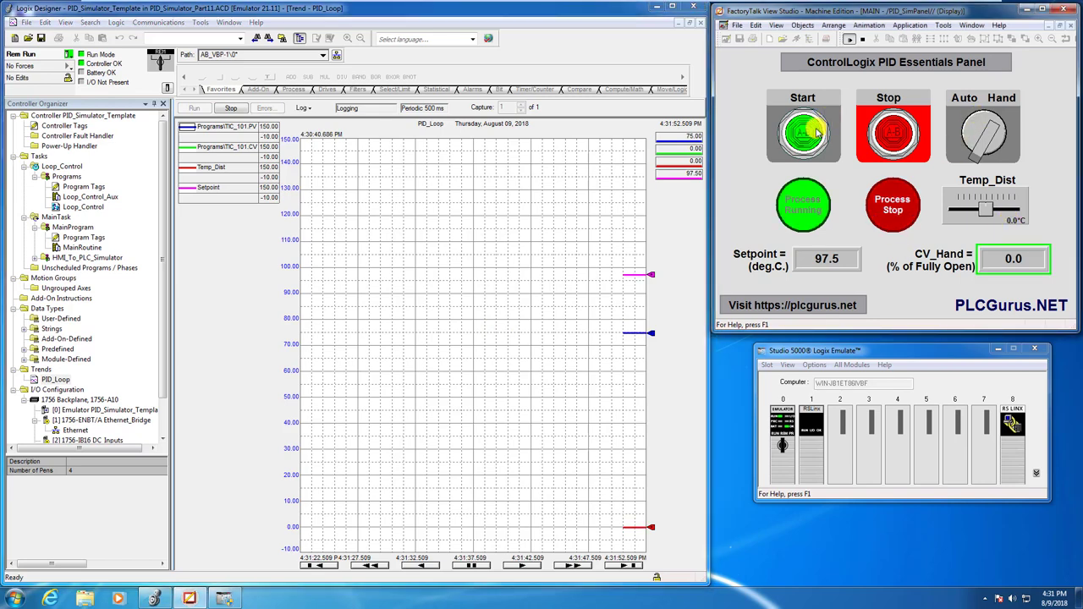
# Set the CV_Hand value to 50 on the operator panel.
pyautogui.click(1012, 263)
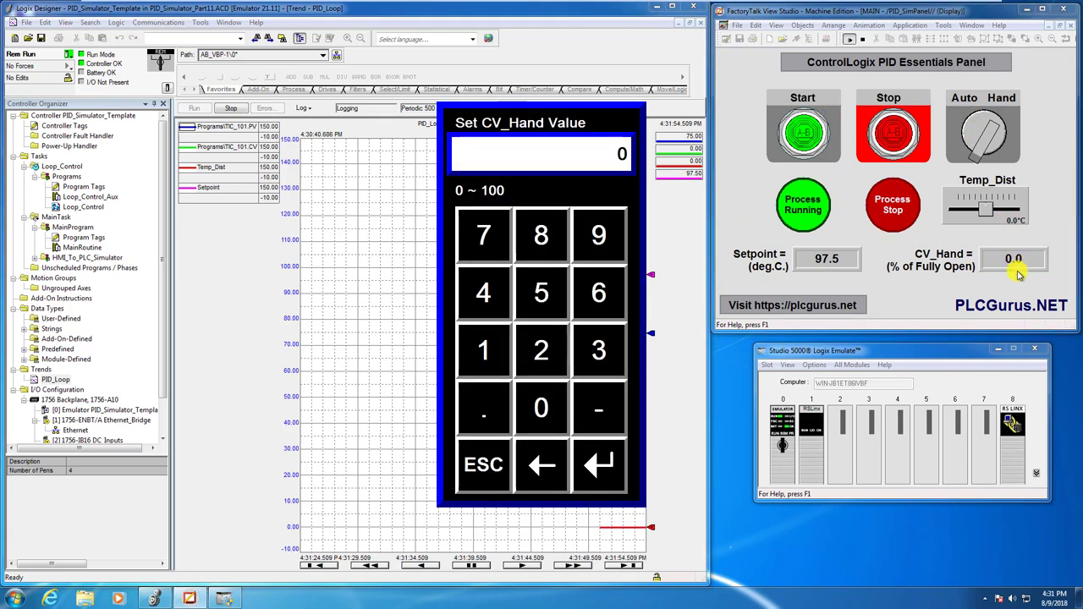
pyautogui.click(535, 297)
pyautogui.click(552, 408)
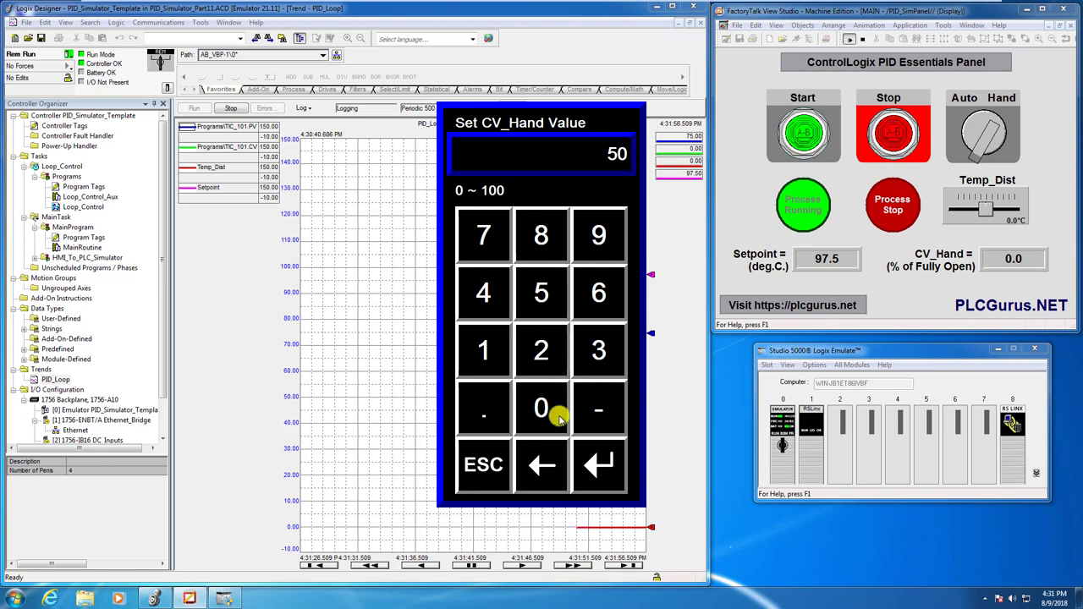
pyautogui.click(593, 461)
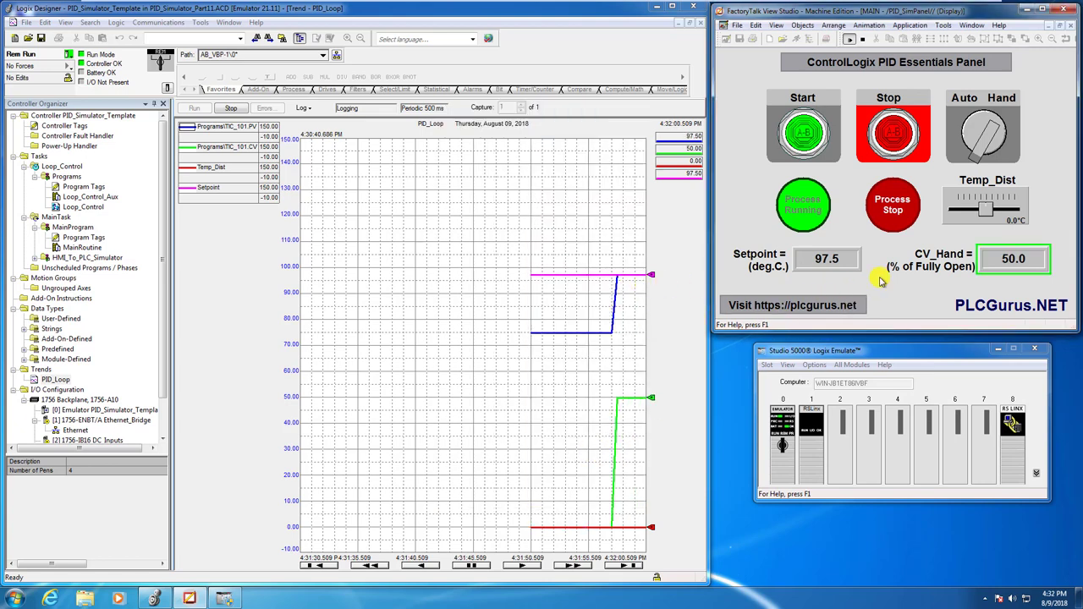
# Switch the selector to Auto and set the Setpoint to 105 °C.
pyautogui.click(981, 132)
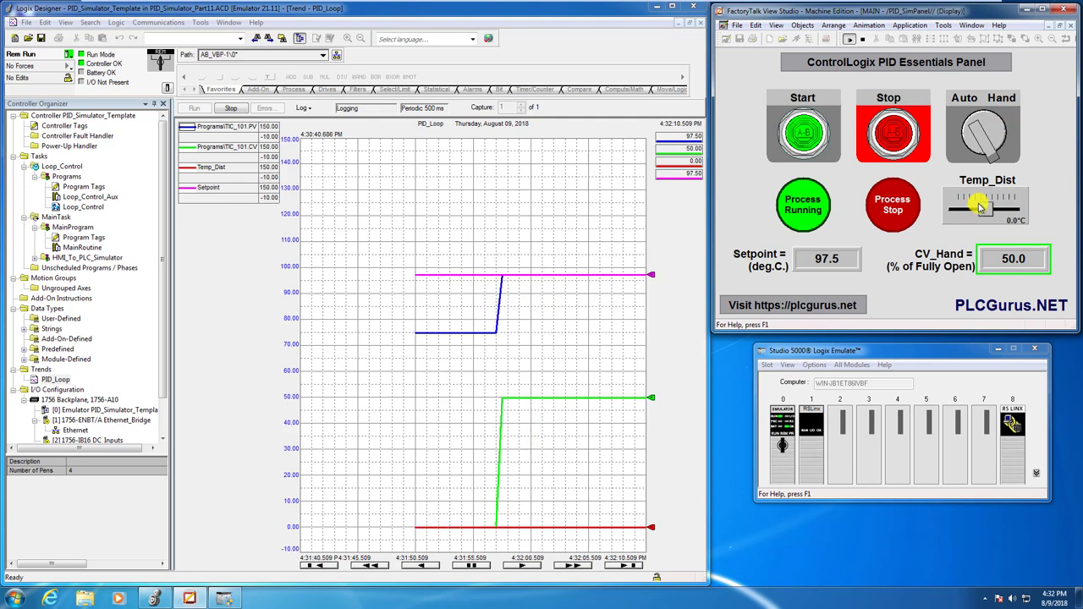
pyautogui.click(819, 262)
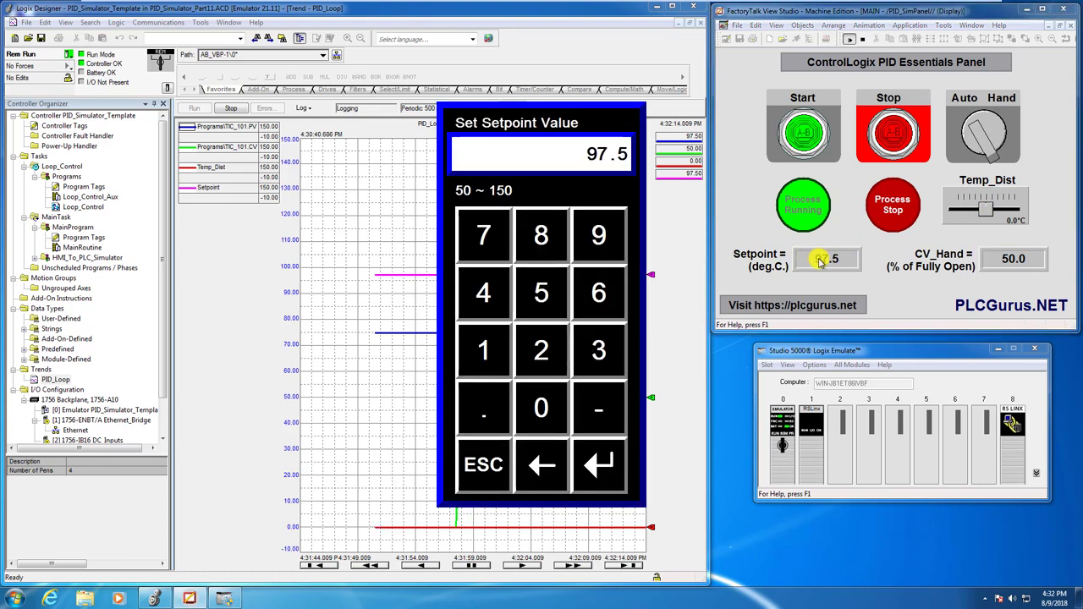
pyautogui.click(482, 342)
pyautogui.click(538, 404)
pyautogui.click(542, 295)
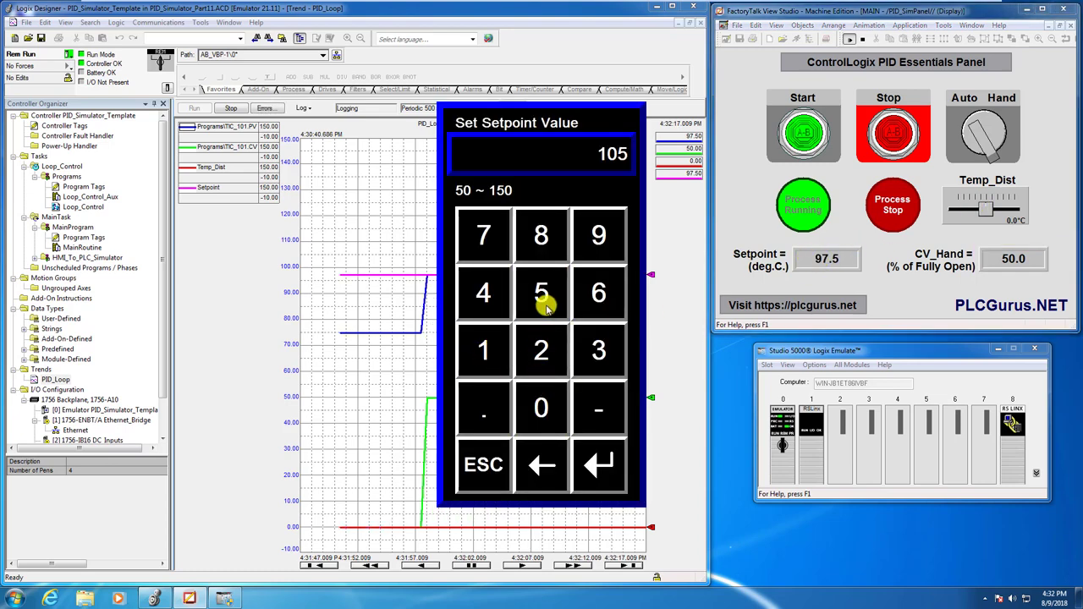
pyautogui.click(601, 465)
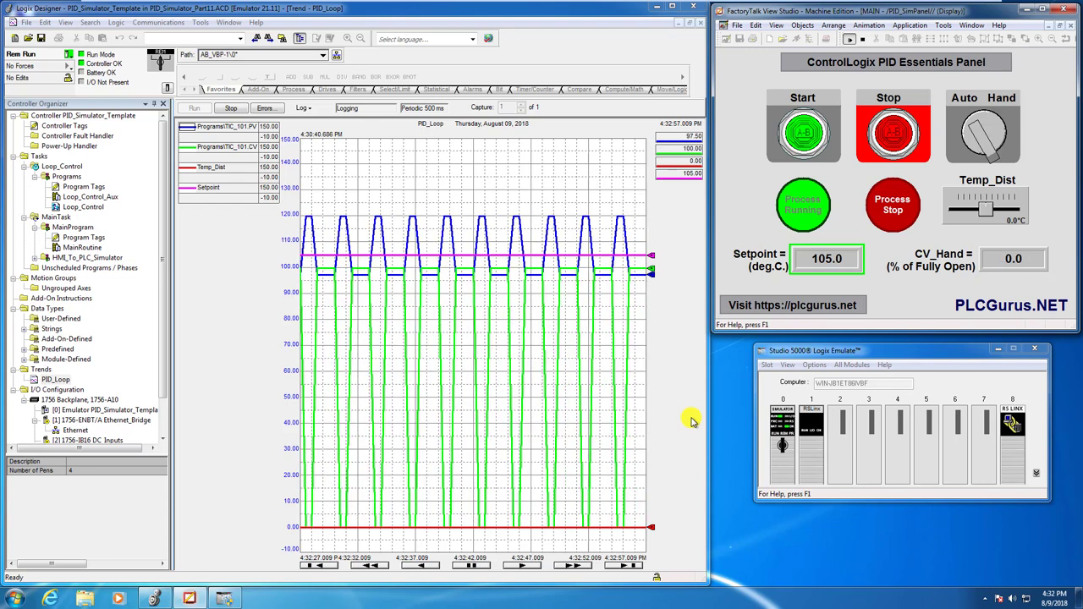
# Stop the process and set the proportional gain of the TIC_101 block to 3 on the Loop_Control diagram.
pyautogui.click(890, 140)
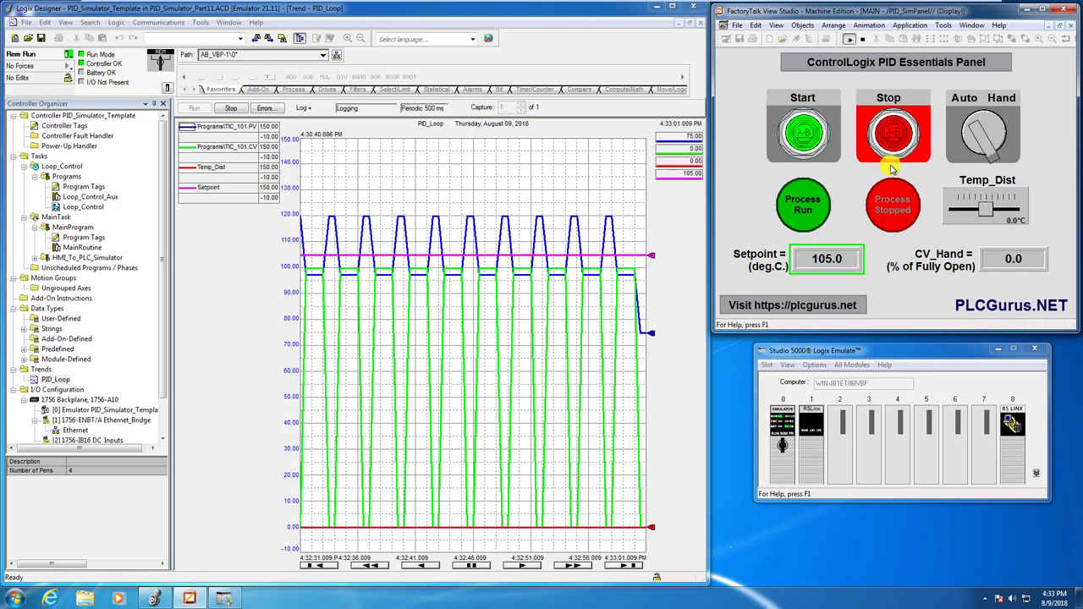
pyautogui.hotkey('ctrl', 'Tab')
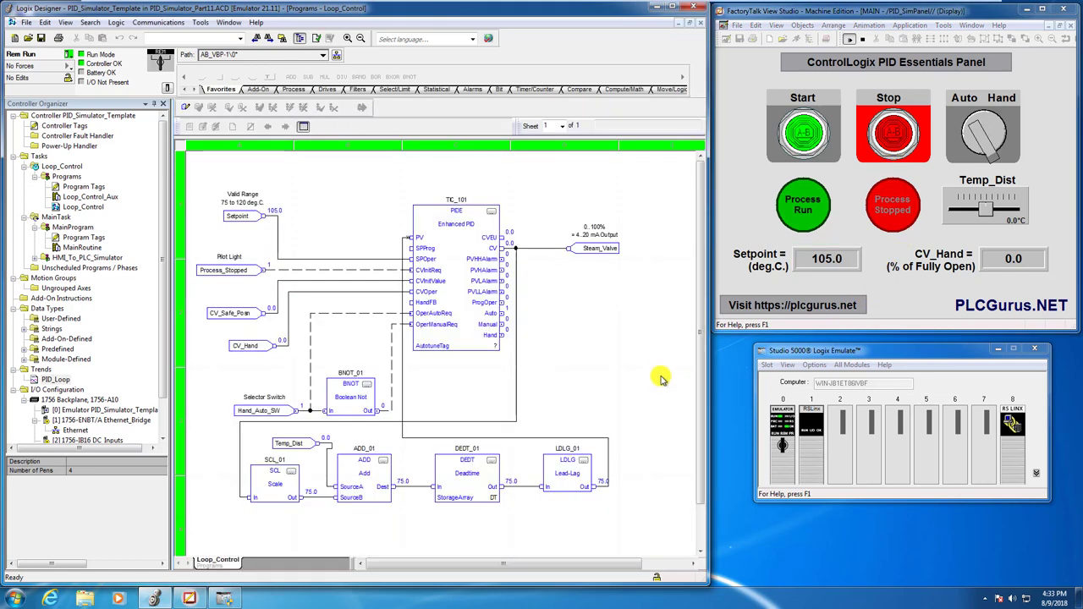
pyautogui.click(494, 211)
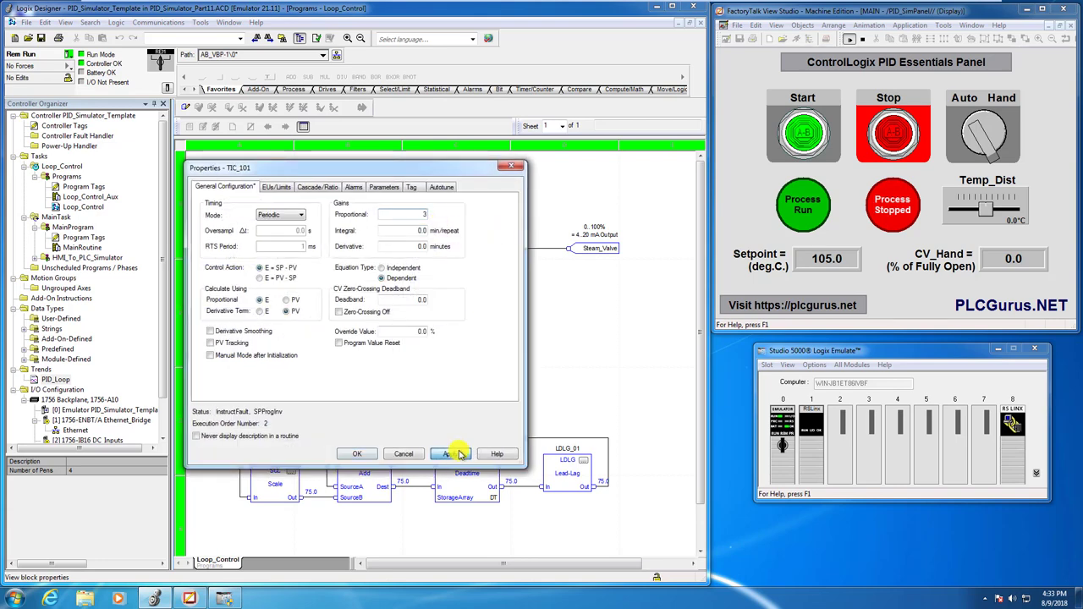
pyautogui.click(357, 453)
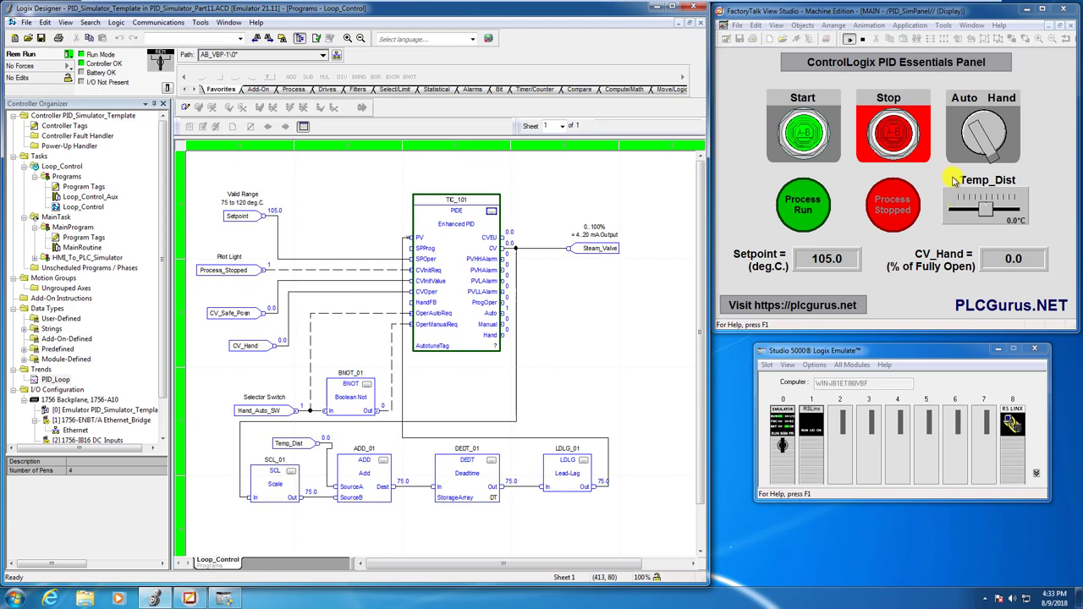
# Switch the selector to Hand, start the process, and return to the PID_Loop trend.
pyautogui.click(1003, 99)
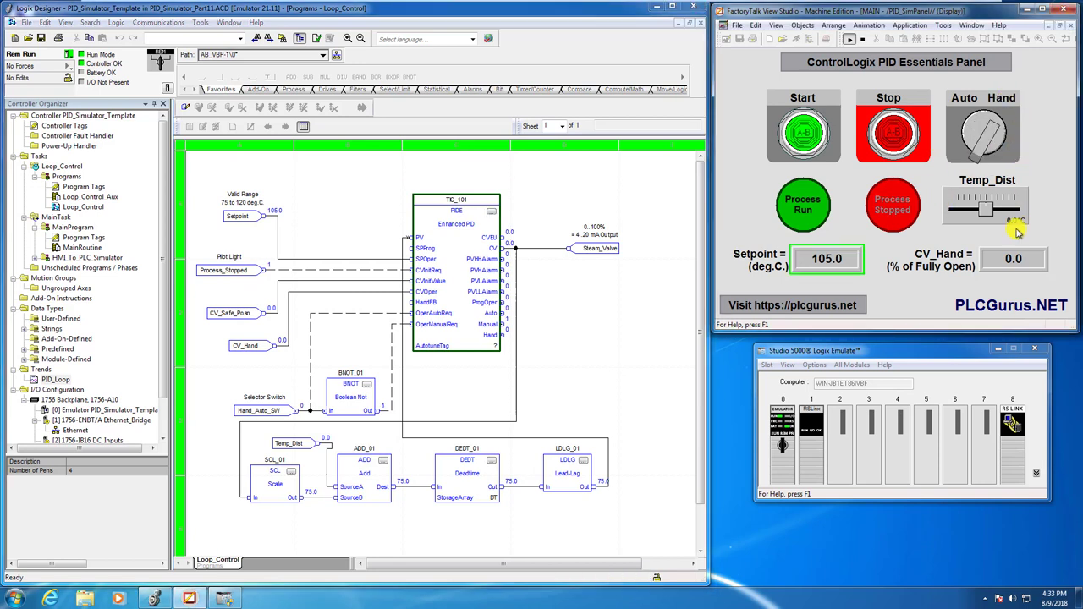
pyautogui.click(809, 131)
pyautogui.click(573, 368)
pyautogui.hotkey('ctrl', 'Tab')
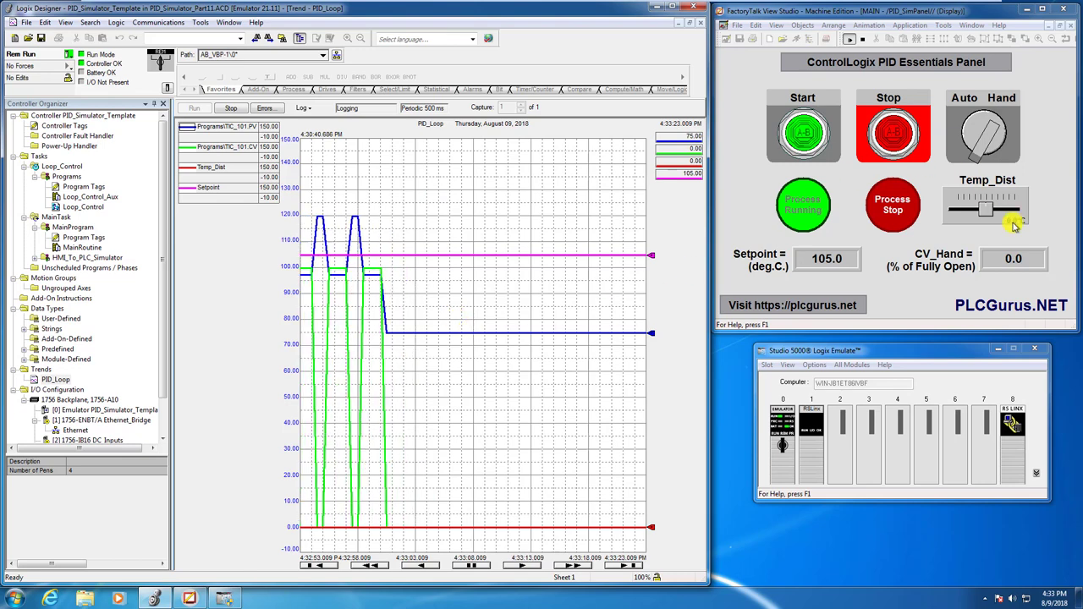
# Set the Setpoint to 97.5 °C on the operator panel.
pyautogui.click(1016, 259)
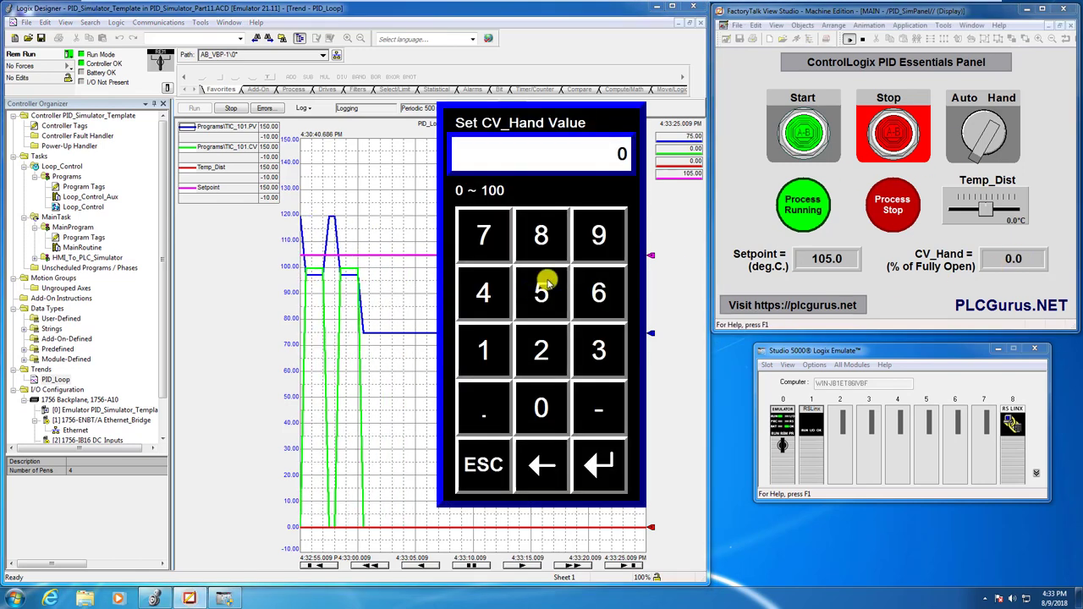
pyautogui.click(489, 491)
pyautogui.click(827, 259)
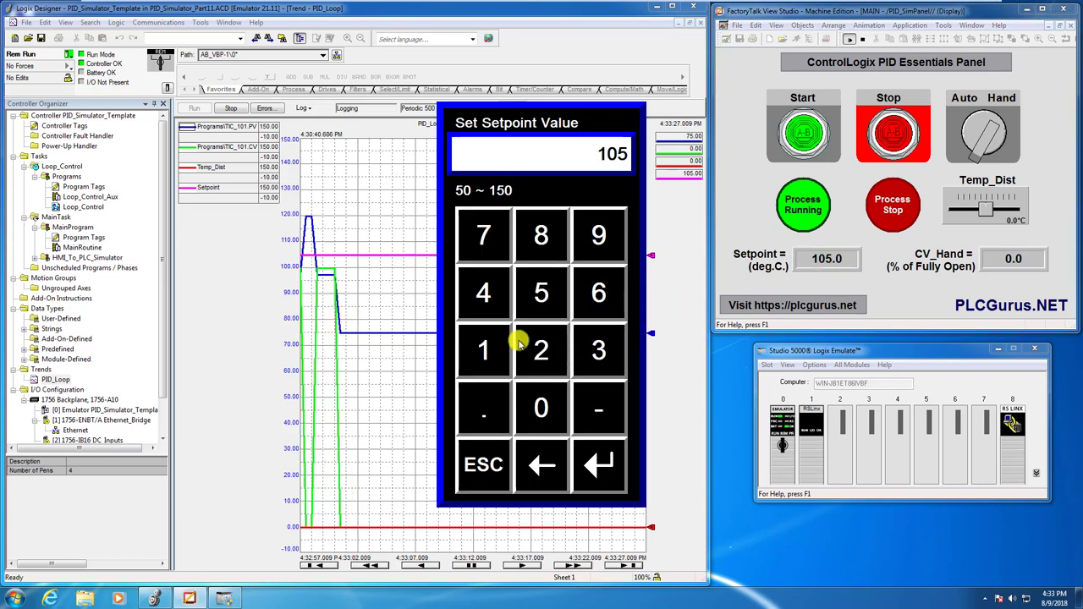
pyautogui.click(596, 240)
pyautogui.click(494, 233)
pyautogui.click(480, 414)
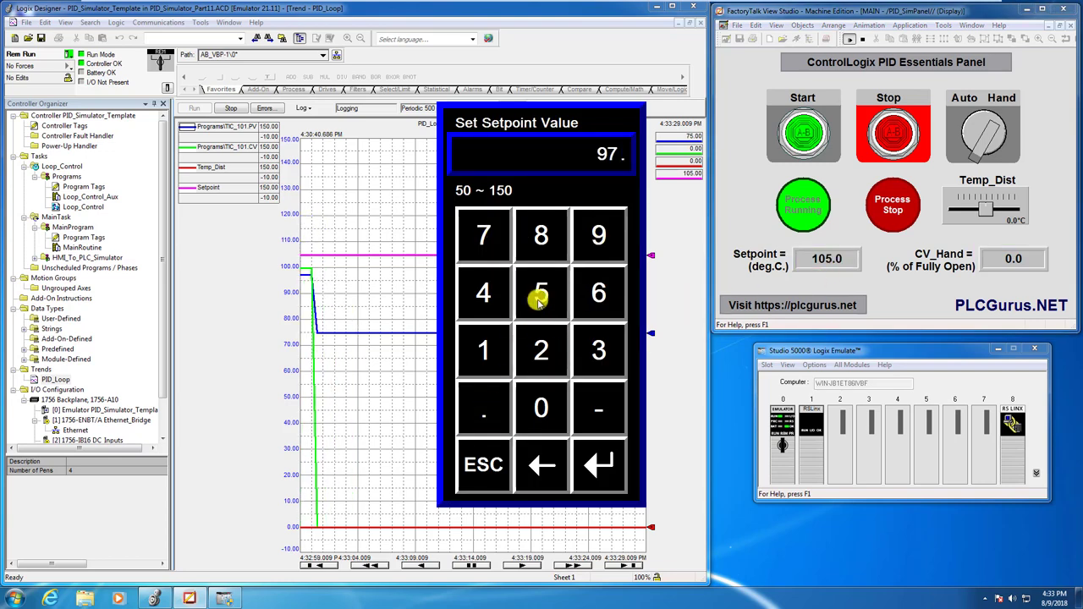
pyautogui.click(538, 290)
pyautogui.click(603, 463)
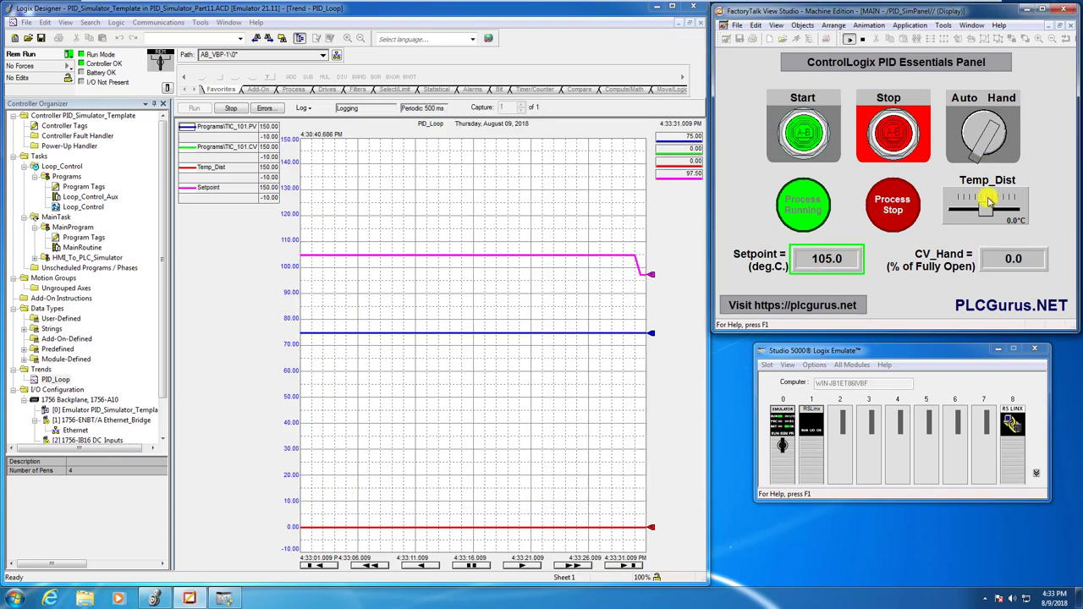
# Set CV_Hand to 50 and raise the Temp_Dist slider to 6.2 °C.
pyautogui.click(1007, 257)
pyautogui.click(546, 301)
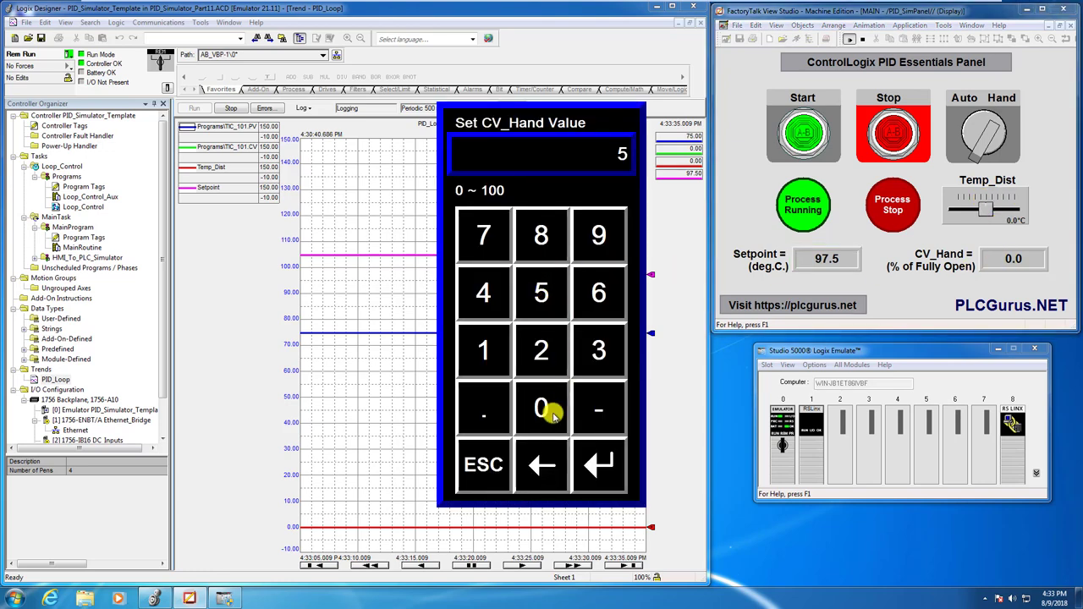
pyautogui.click(552, 413)
pyautogui.click(598, 463)
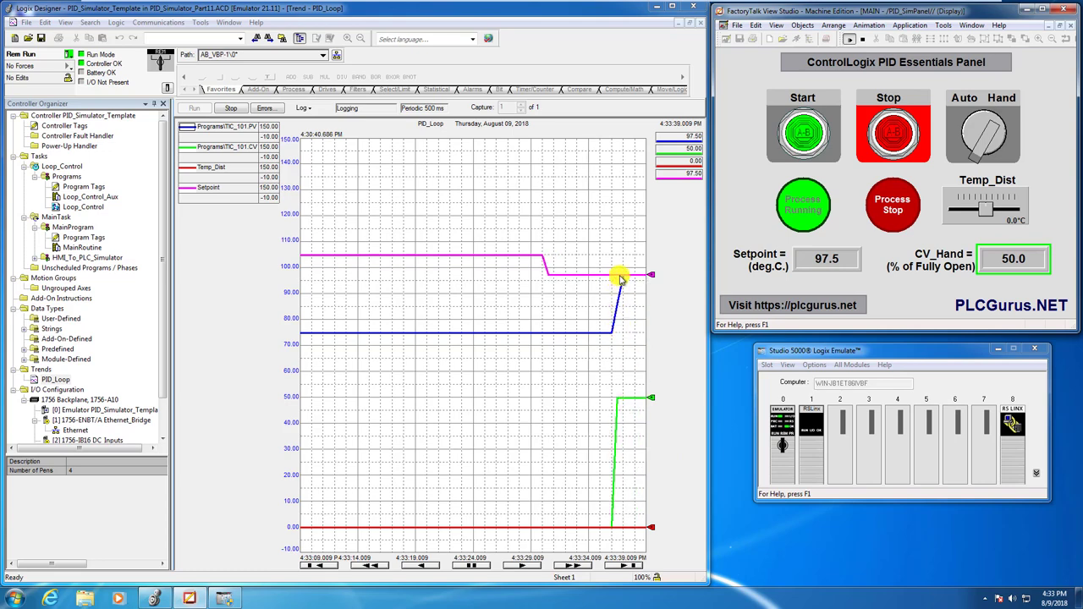
pyautogui.moveTo(620, 279)
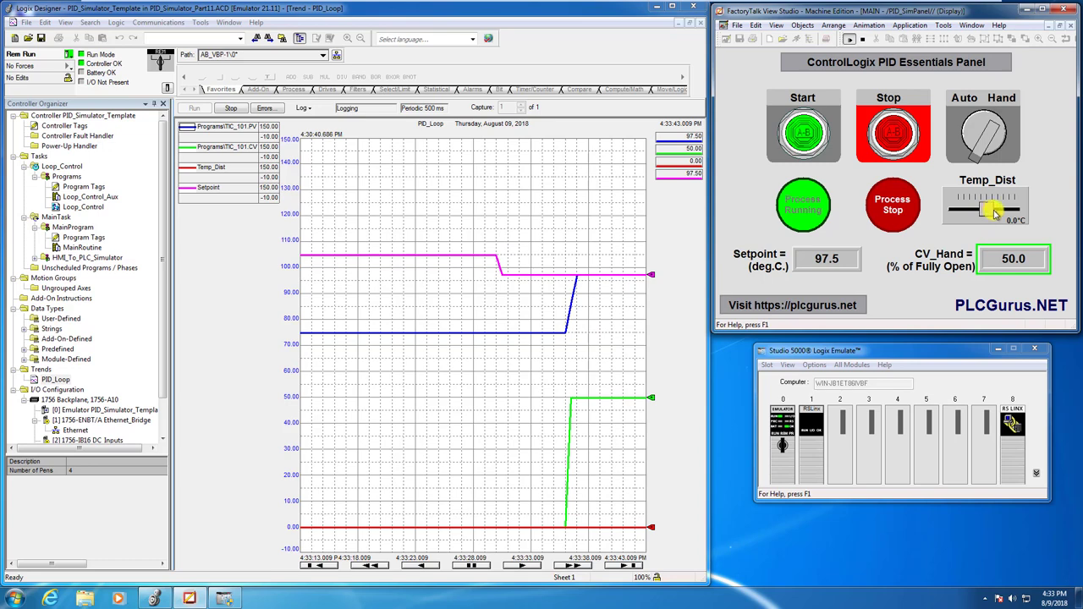
pyautogui.moveTo(995, 214); pyautogui.dragTo(1007, 213)
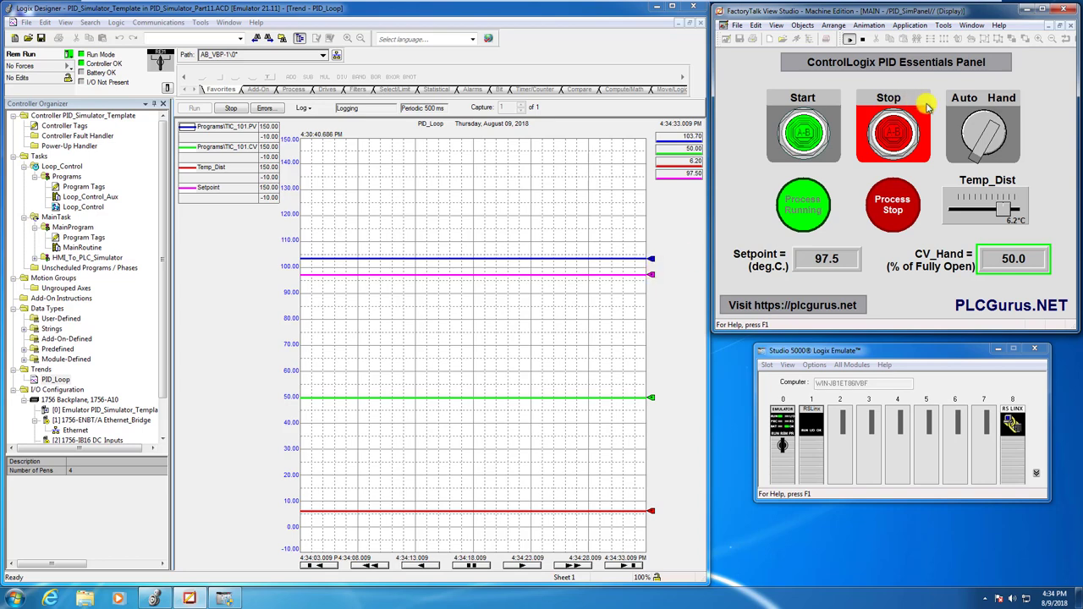
# Stop the process and set the integral gain of the TIC_101 block to 0.01 min/repeat.
pyautogui.click(895, 140)
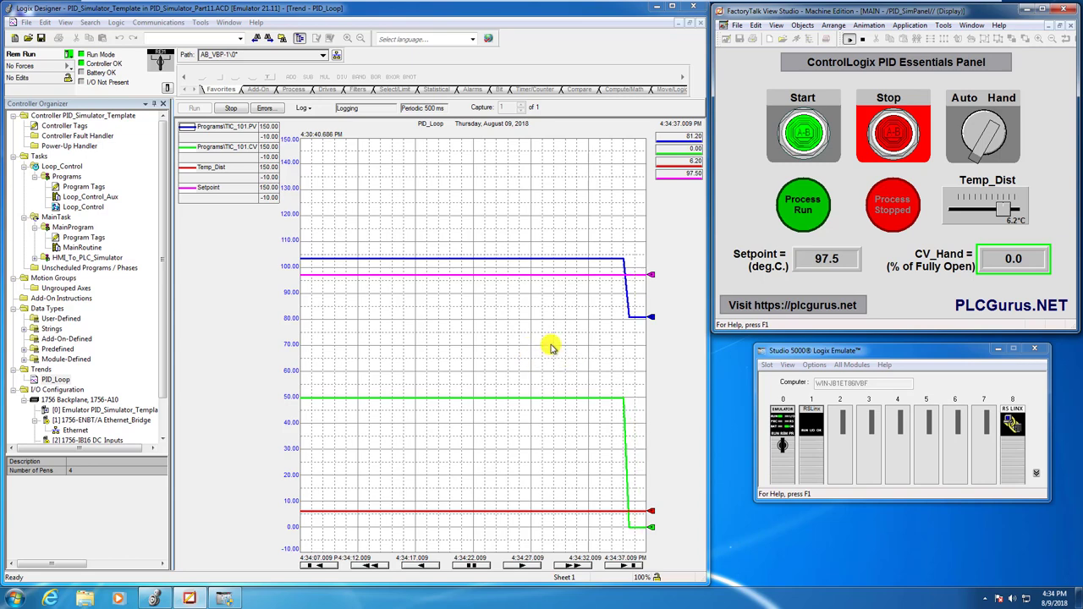
pyautogui.hotkey('ctrl', 'Tab')
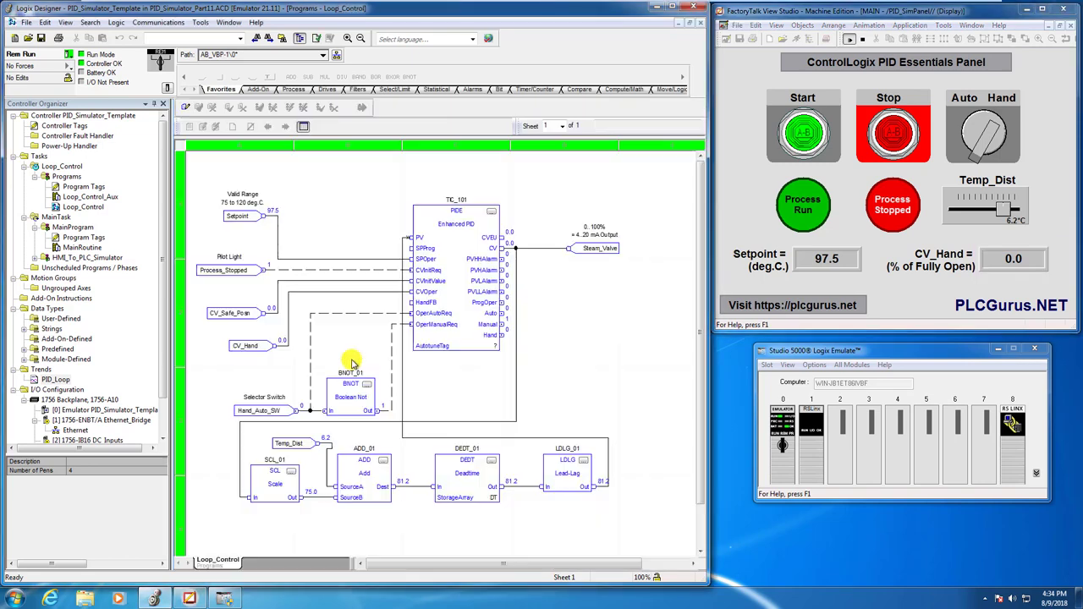
pyautogui.click(492, 212)
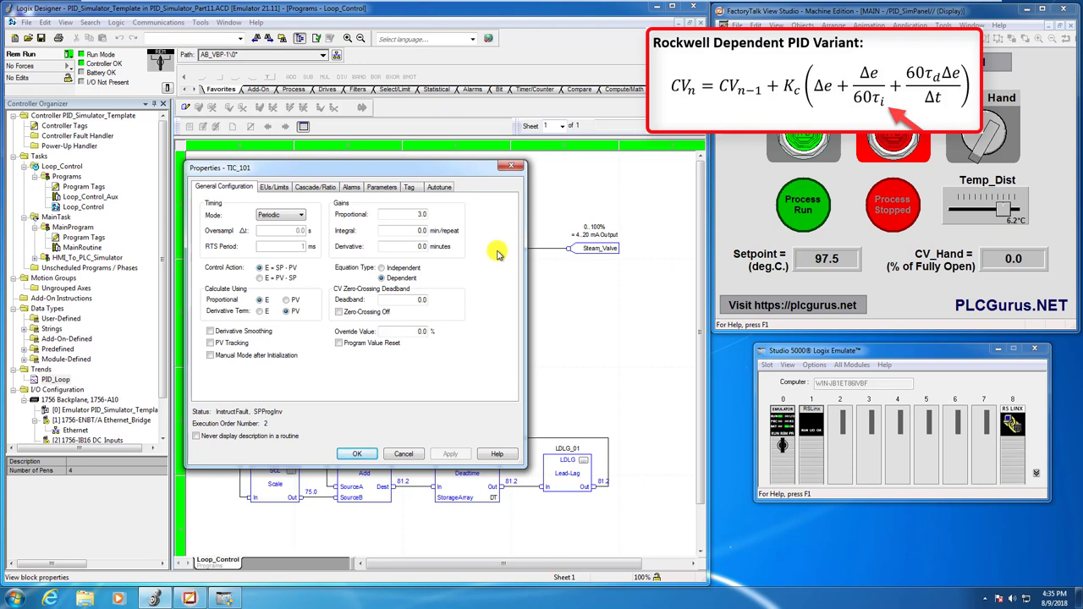
pyautogui.click(430, 232)
pyautogui.write('1')
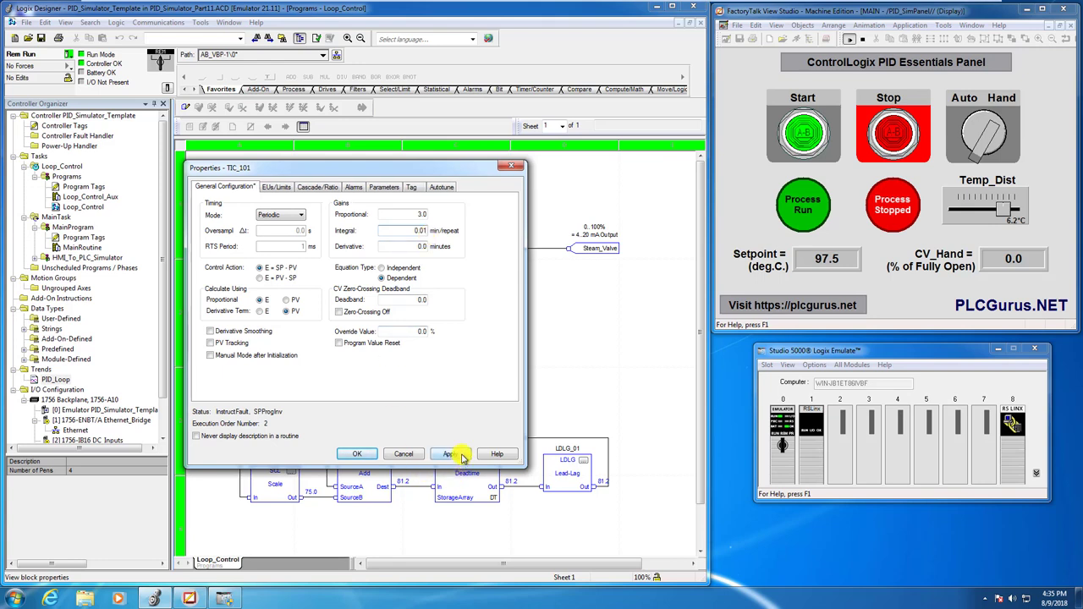
pyautogui.click(371, 455)
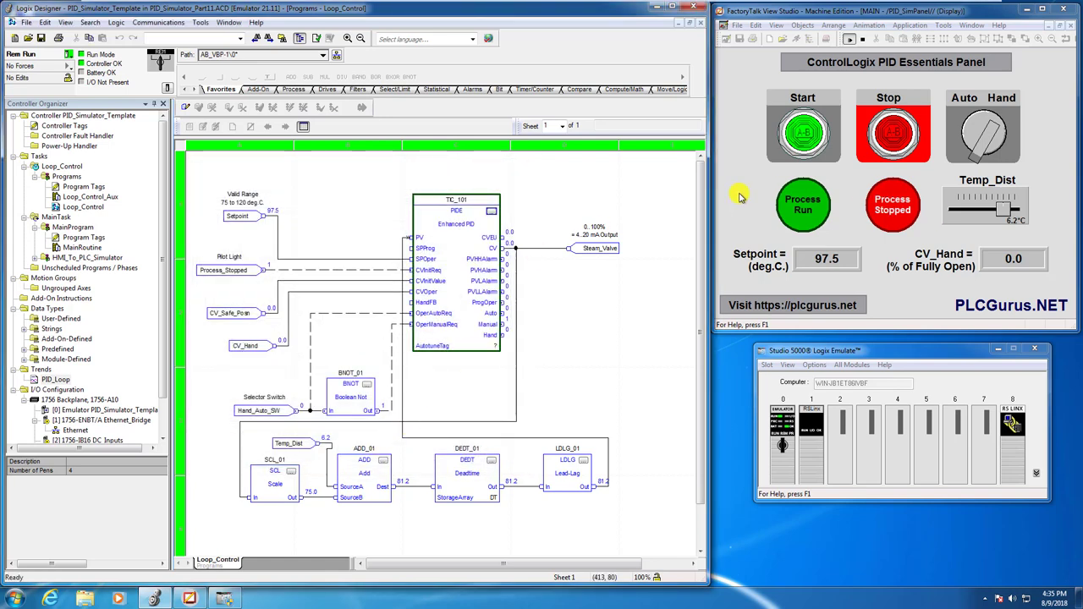
# Start the process and bring the PID_Loop trend back into view.
pyautogui.click(810, 128)
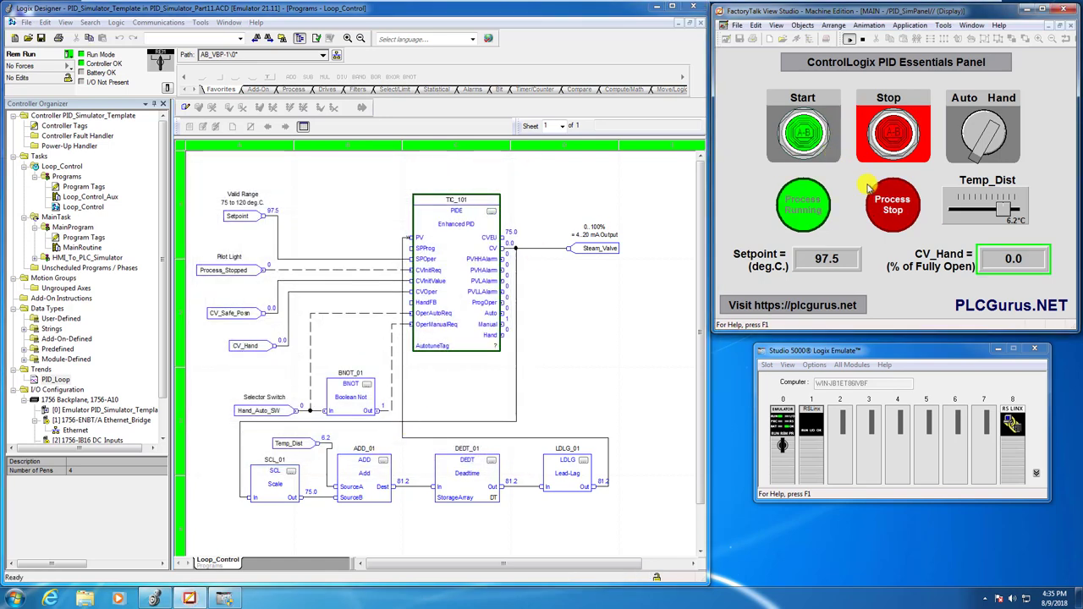
pyautogui.click(602, 311)
pyautogui.hotkey('ctrl', 'Tab')
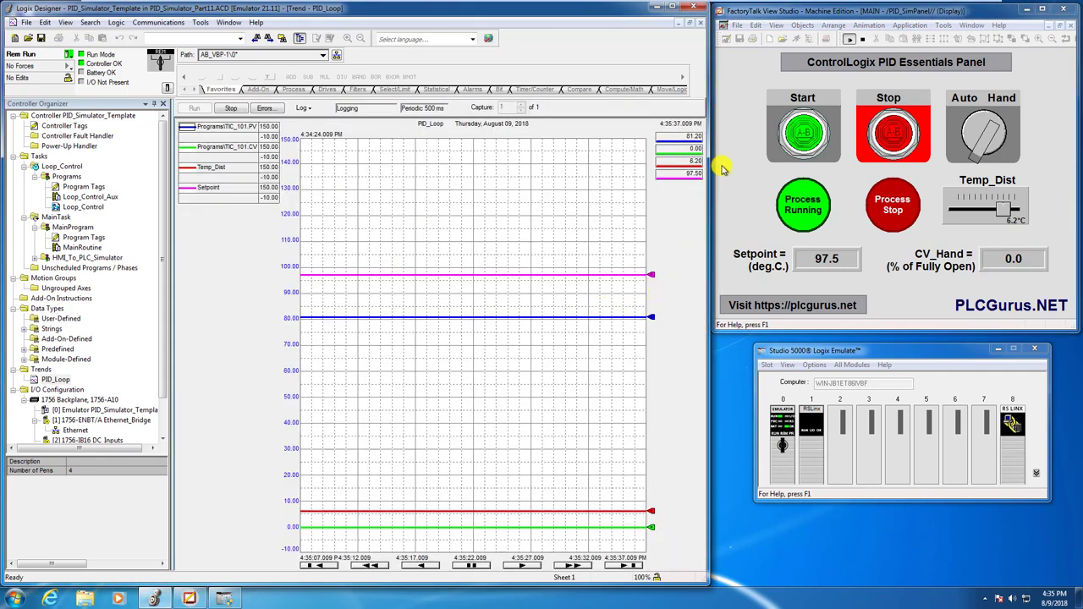
# Dismiss the CV_Hand entry and bring the Temp_Dist slider back to 0.0 °C.
pyautogui.click(1011, 259)
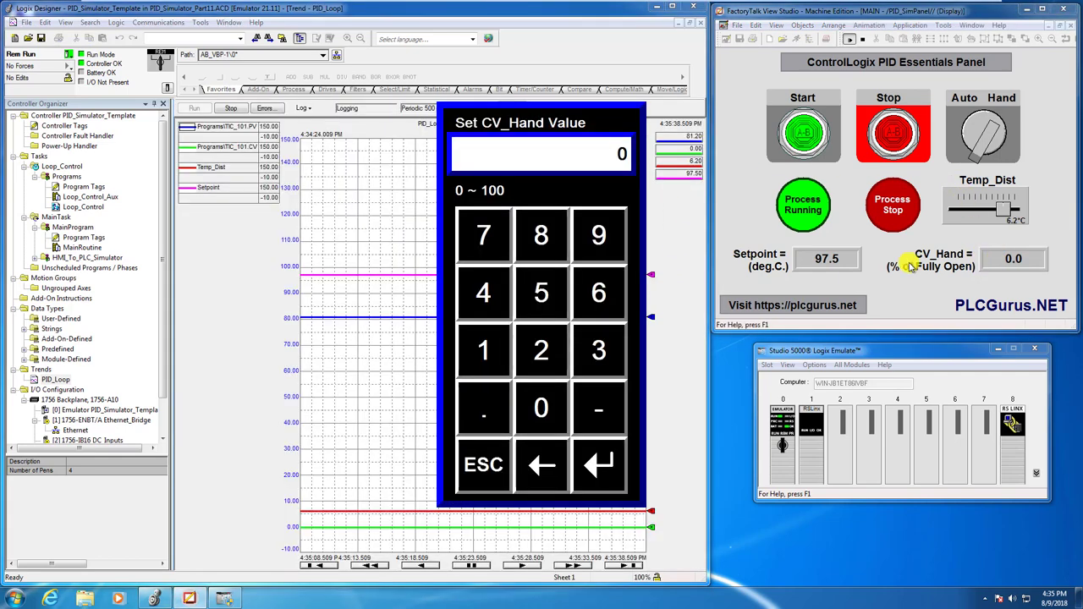
pyautogui.click(497, 471)
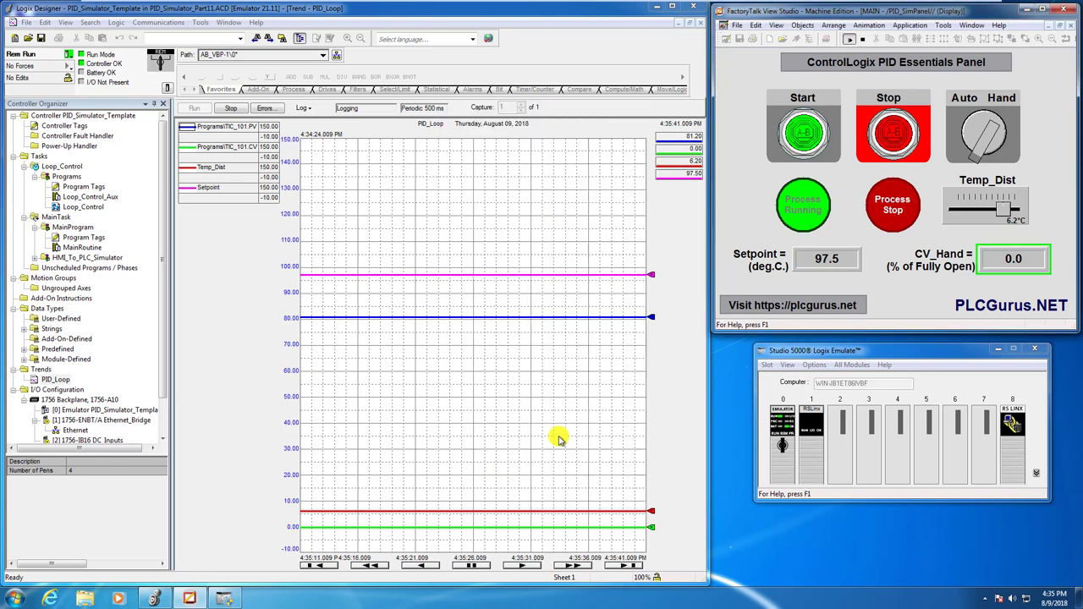
pyautogui.click(990, 215)
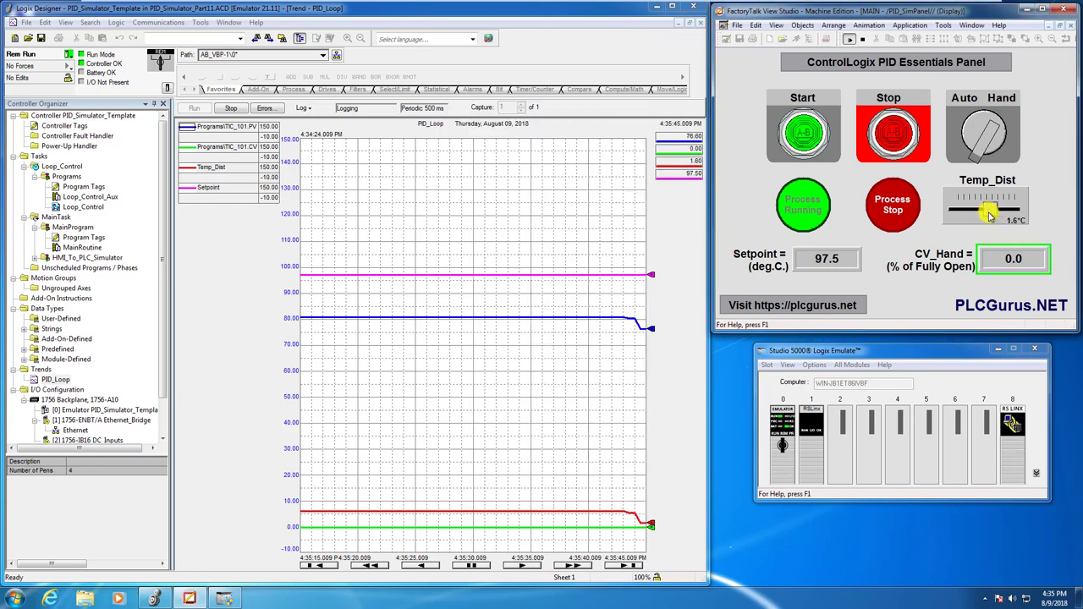
pyautogui.click(986, 211)
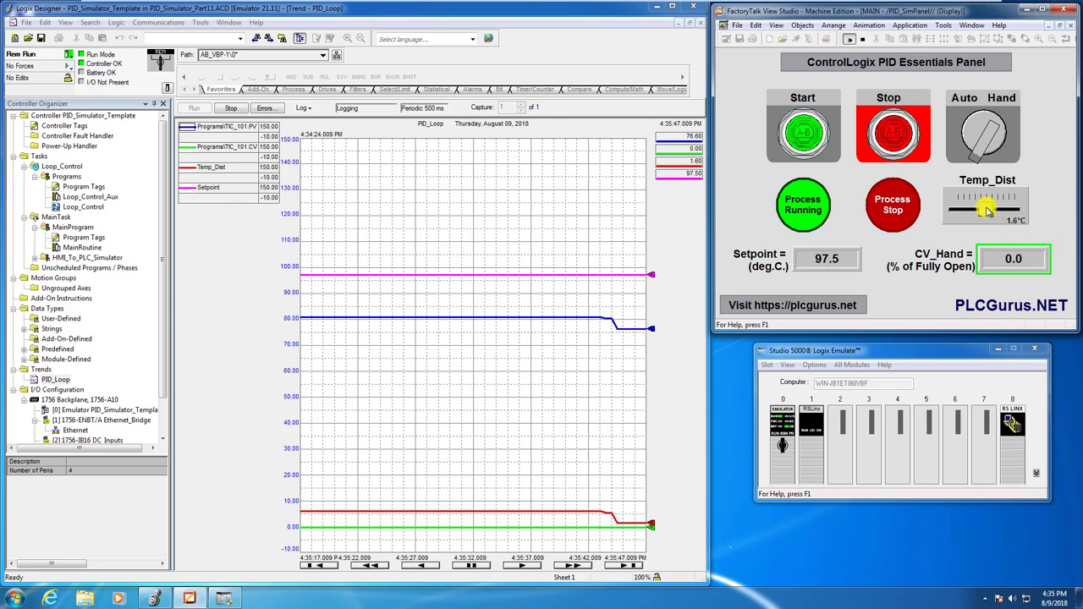
# Set the CV_Hand value to 50 percent open.
pyautogui.click(1026, 263)
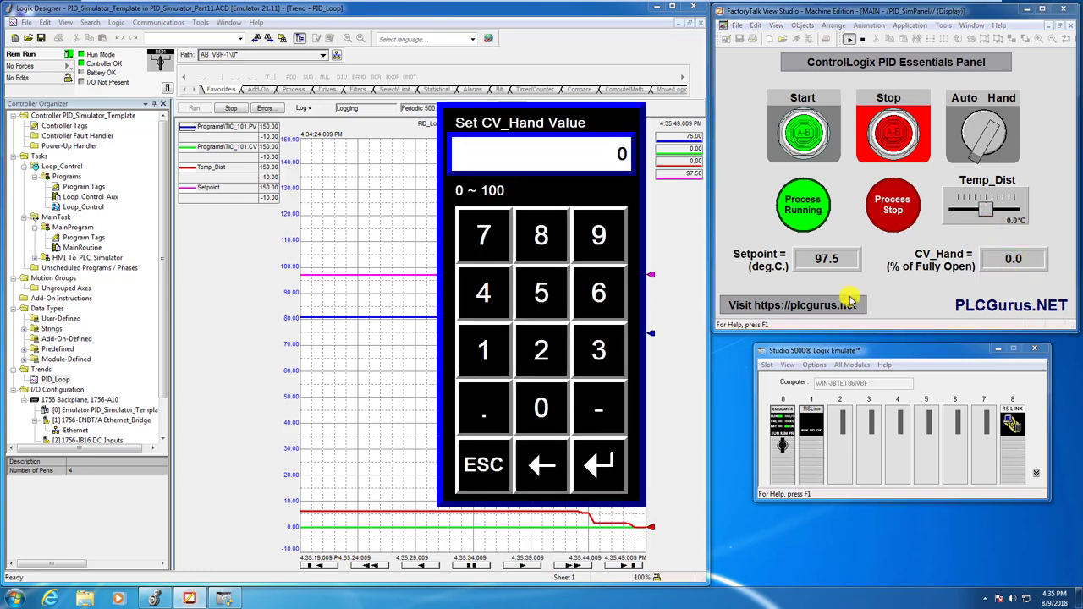
pyautogui.click(542, 293)
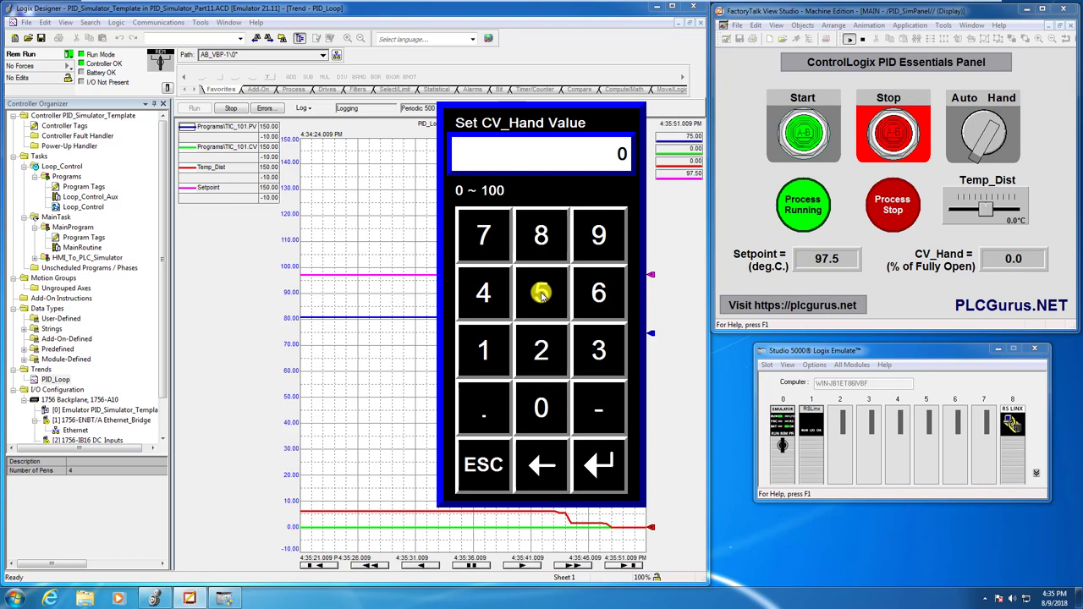
pyautogui.click(541, 410)
pyautogui.click(599, 464)
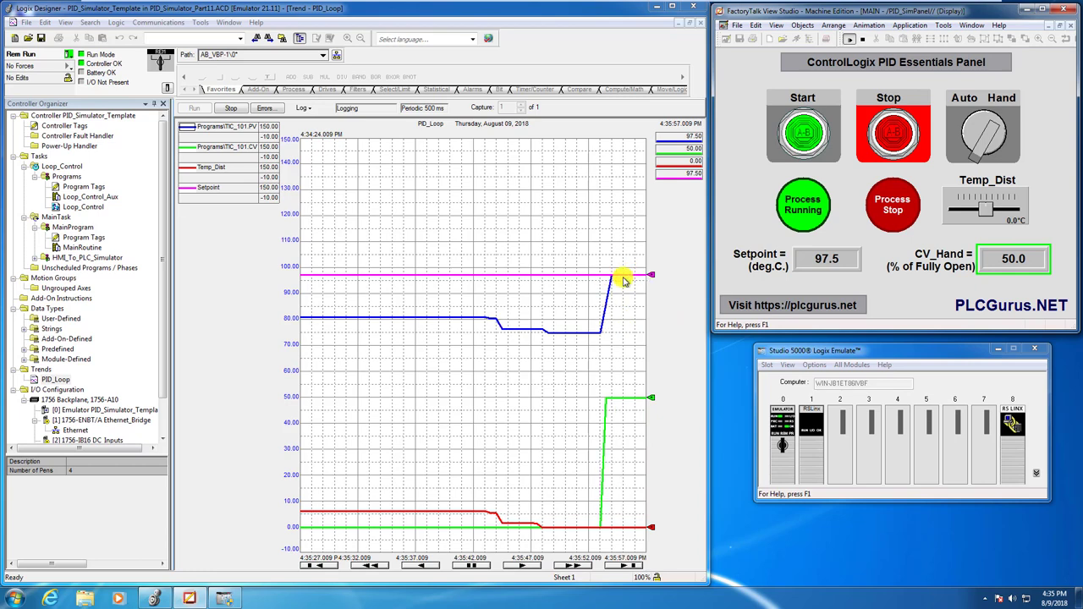
# Switch the loop to Auto and step the Temp_Dist disturbance up to 10.0 °C and back down to 1.6 °C.
pyautogui.click(971, 99)
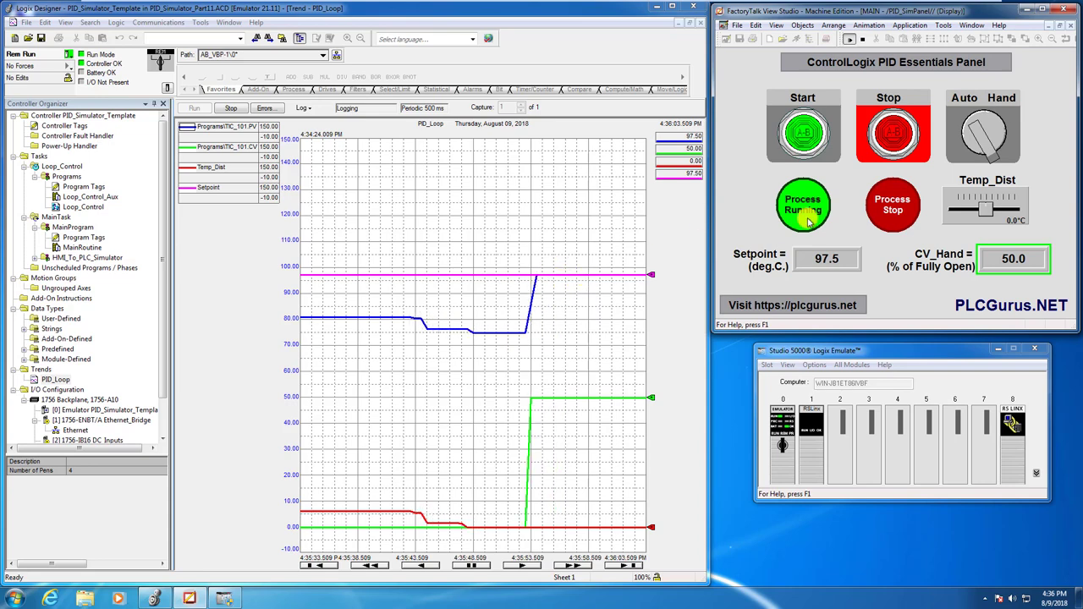
pyautogui.moveTo(988, 215); pyautogui.dragTo(1019, 213)
pyautogui.click(1020, 213)
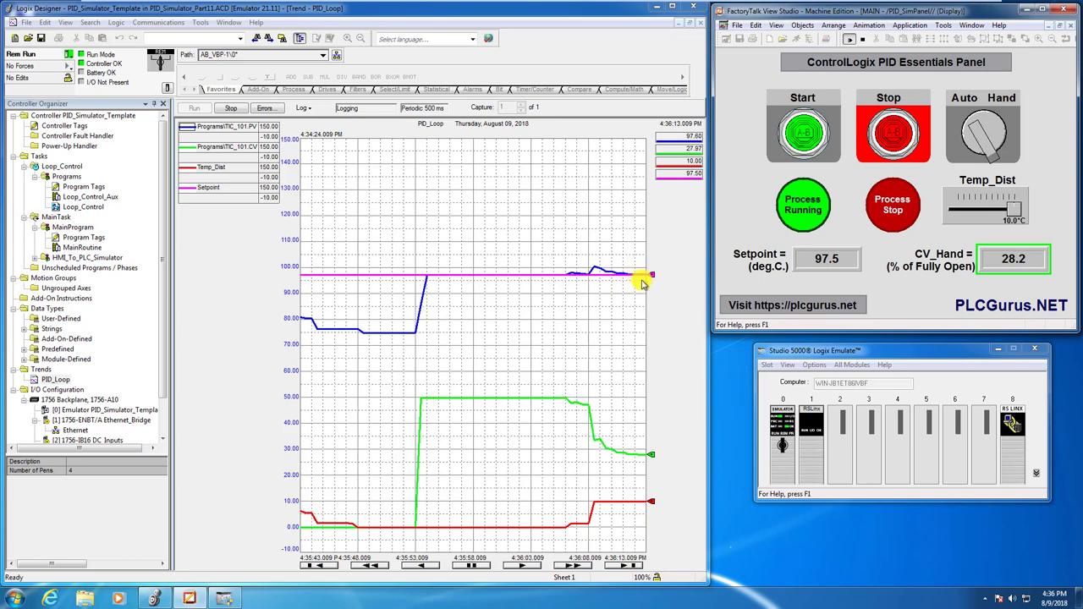
pyautogui.moveTo(625, 279)
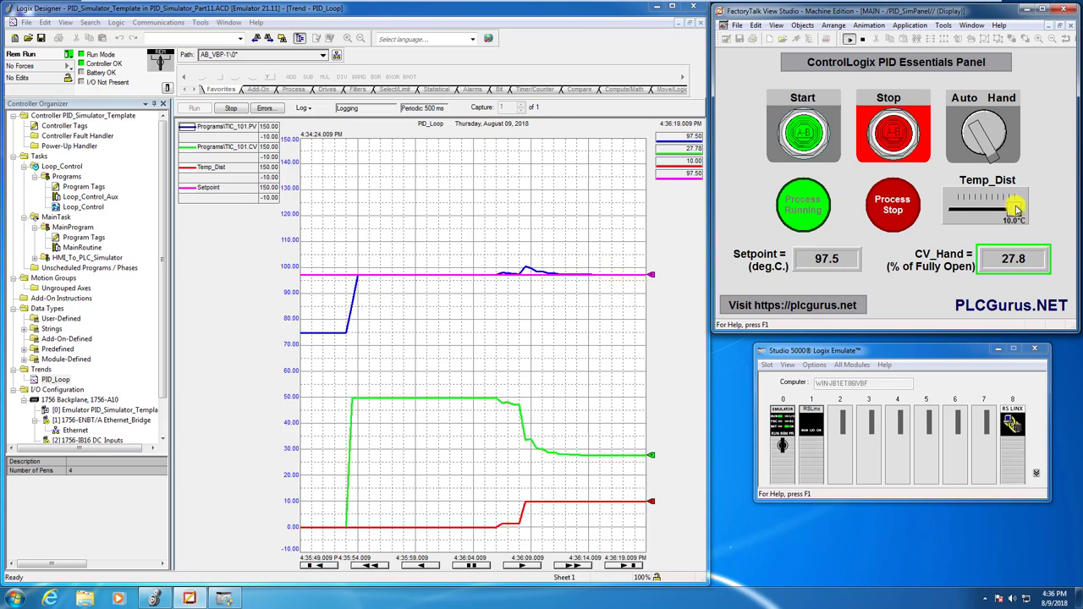
pyautogui.moveTo(1013, 210); pyautogui.dragTo(988, 215)
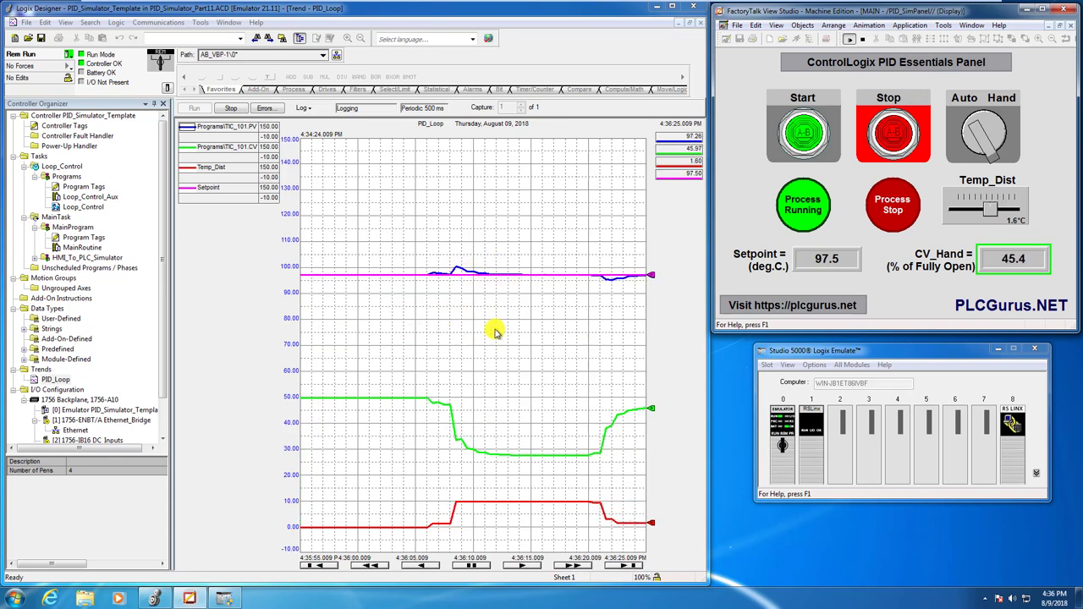
# Set the X-axis time span of the PID_Loop trend to 60 seconds.
pyautogui.rightClick(461, 316)
pyautogui.click(493, 403)
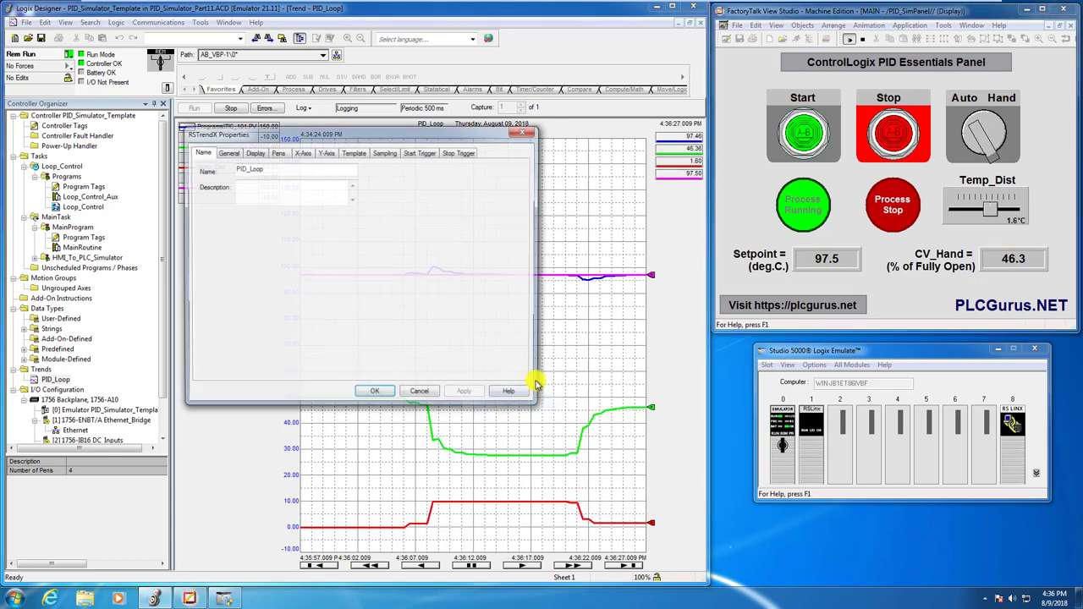
pyautogui.click(302, 153)
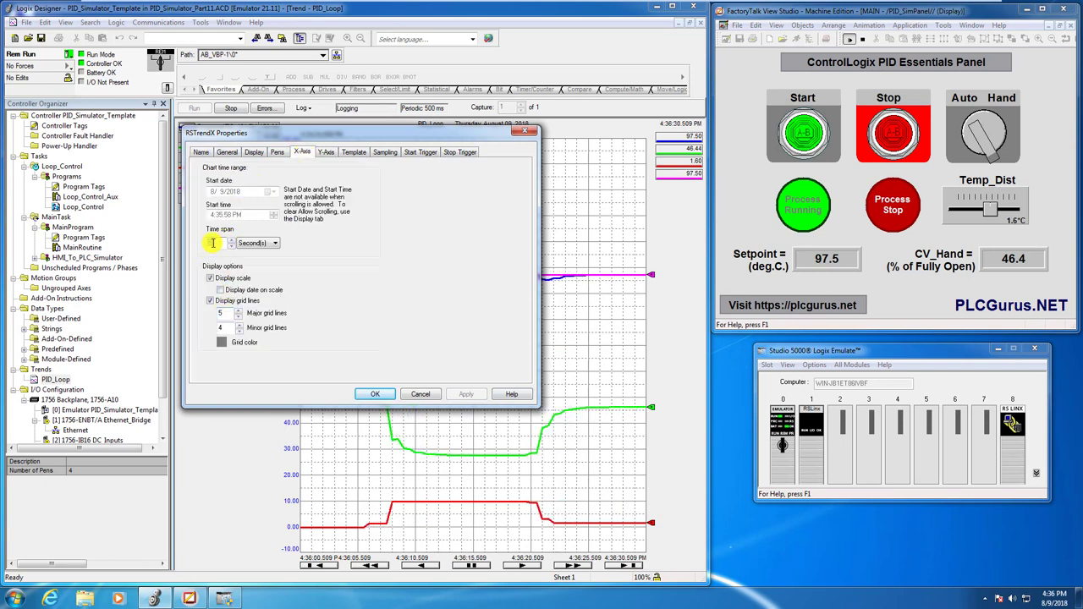
pyautogui.click(258, 243)
pyautogui.click(241, 290)
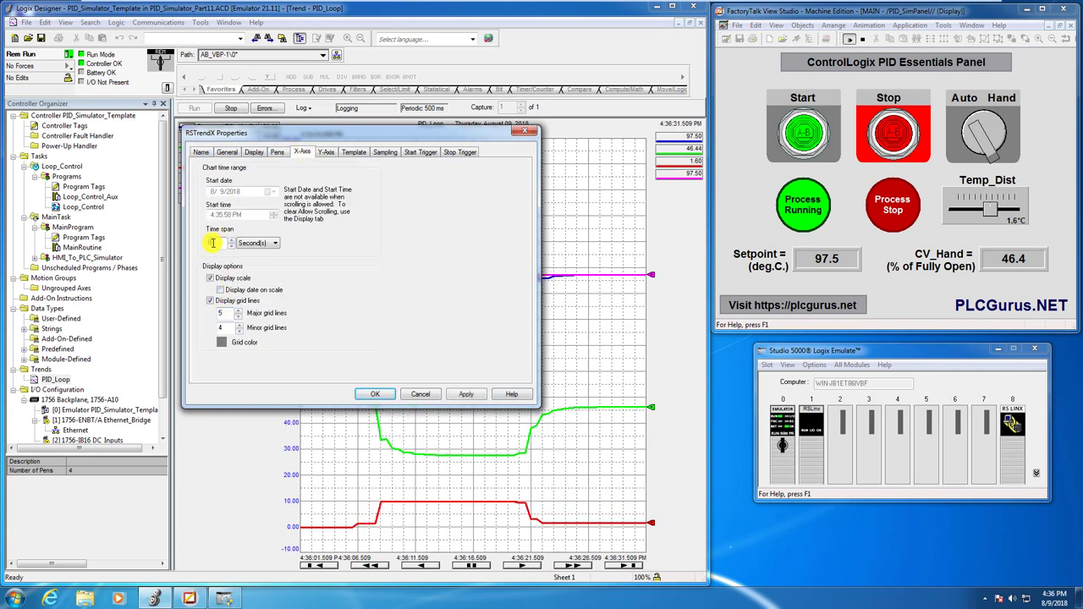
pyautogui.click(466, 394)
pyautogui.click(376, 394)
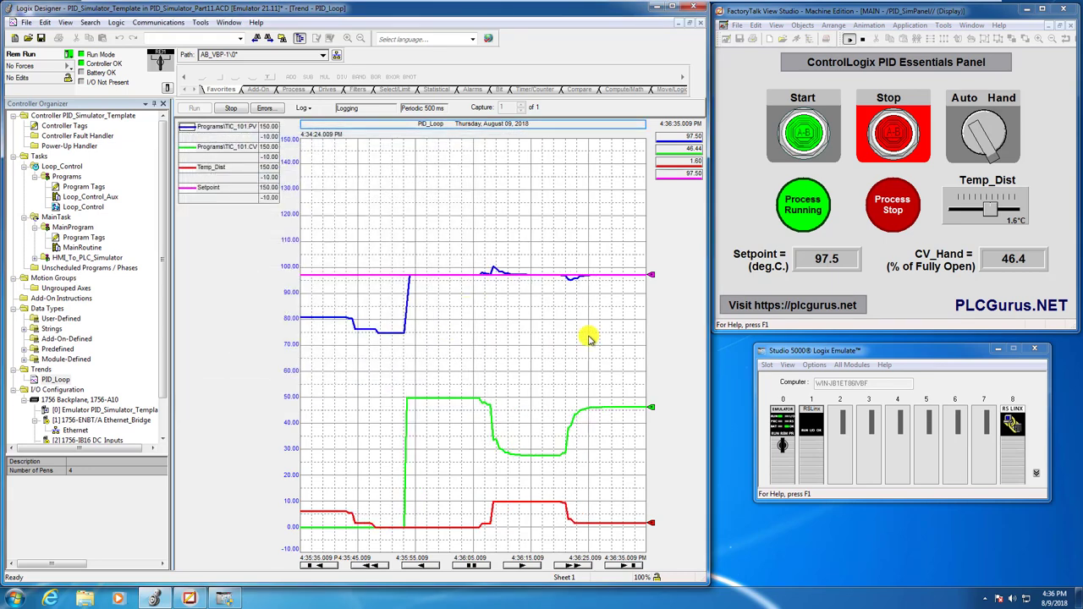
# Bring Temp_Dist back to 0.0 °C and raise the loop's setpoint to 105 °C.
pyautogui.click(992, 215)
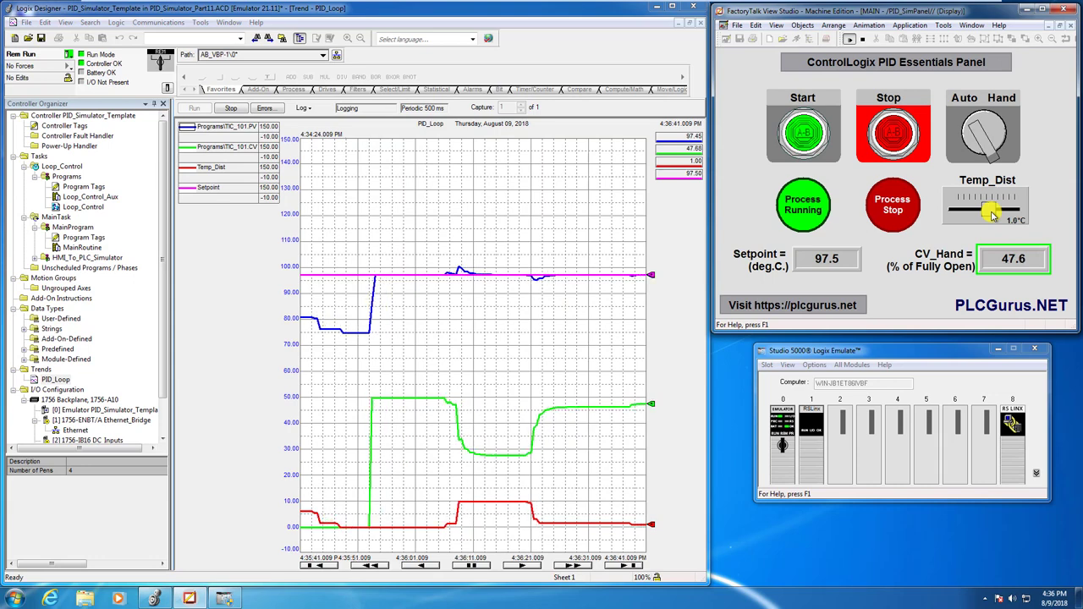
pyautogui.moveTo(990, 215); pyautogui.dragTo(983, 254)
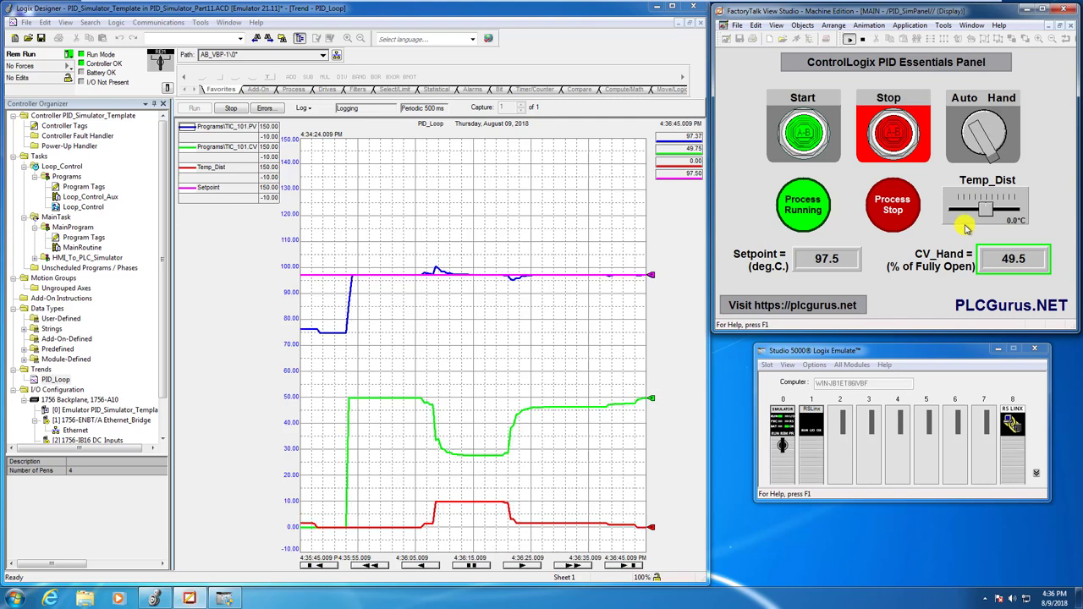
pyautogui.click(804, 263)
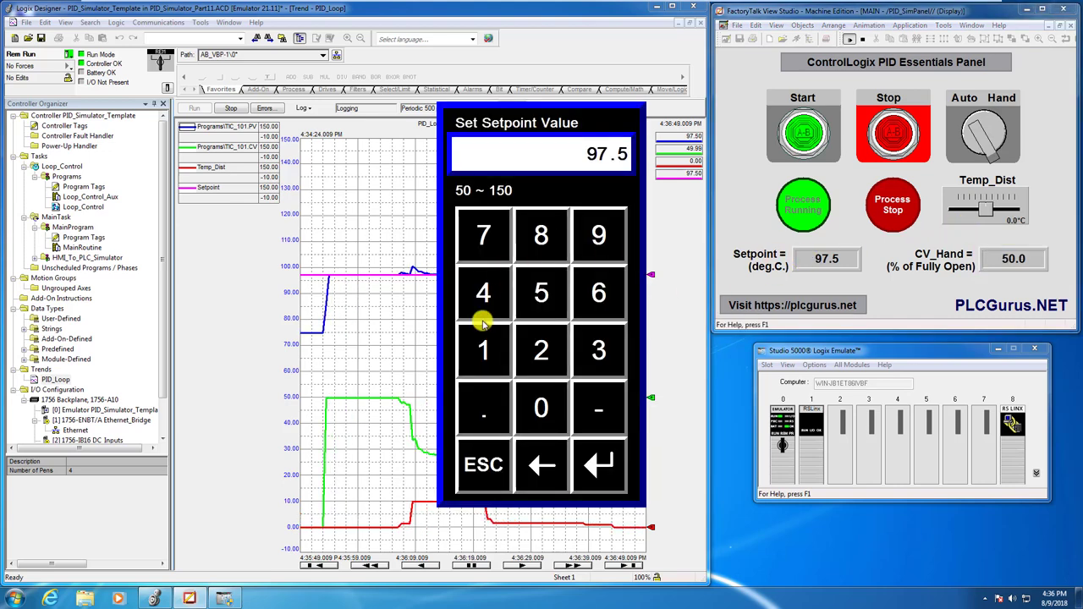
pyautogui.click(484, 348)
pyautogui.click(523, 396)
pyautogui.click(550, 295)
pyautogui.click(600, 465)
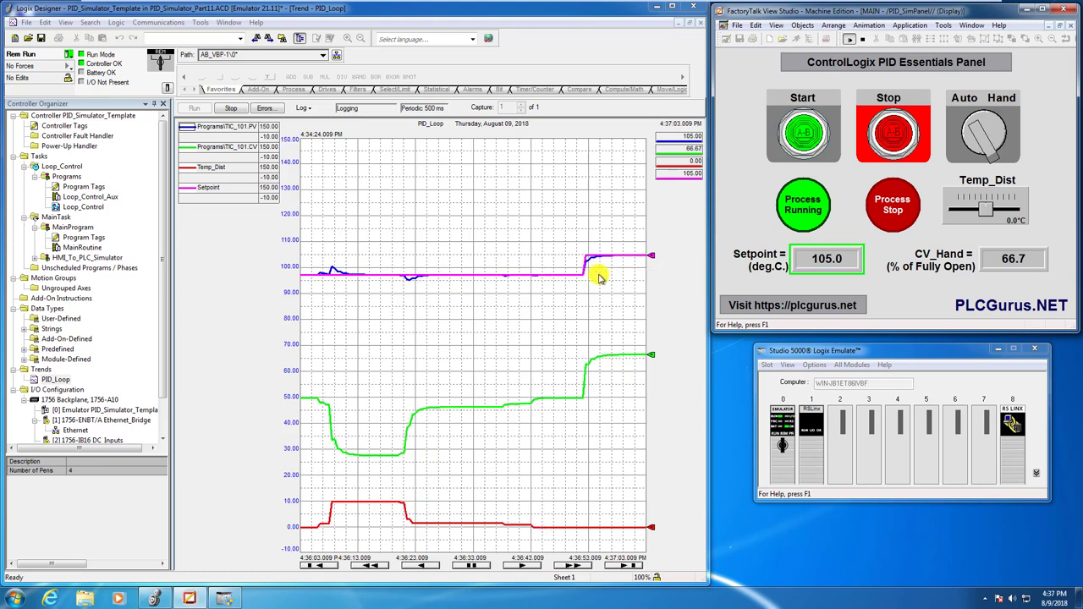
# Lower the loop's setpoint to 85 °C.
pyautogui.click(817, 258)
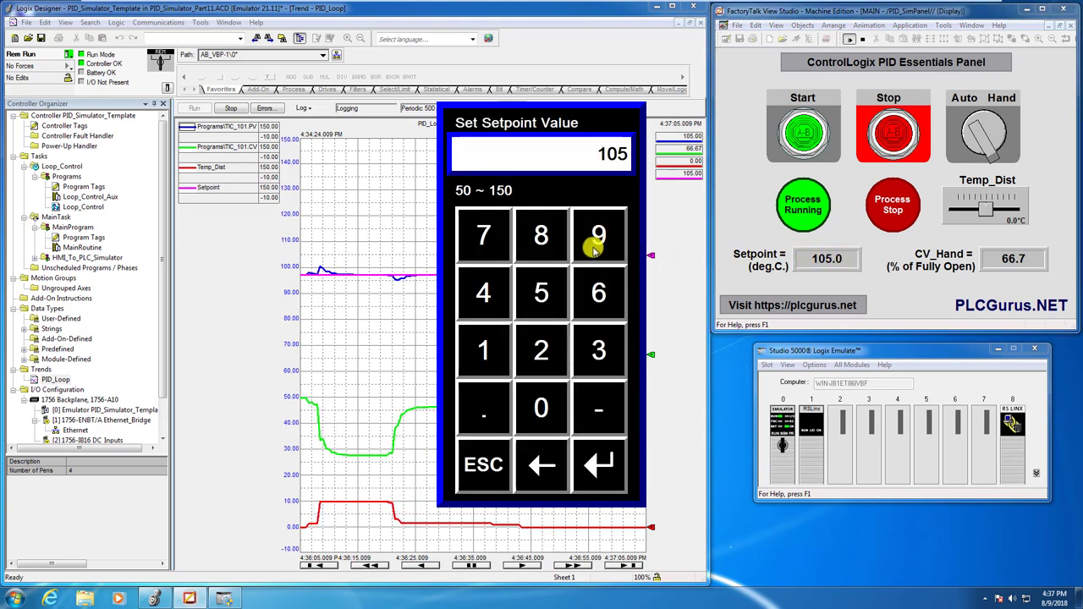
pyautogui.click(542, 237)
pyautogui.click(542, 292)
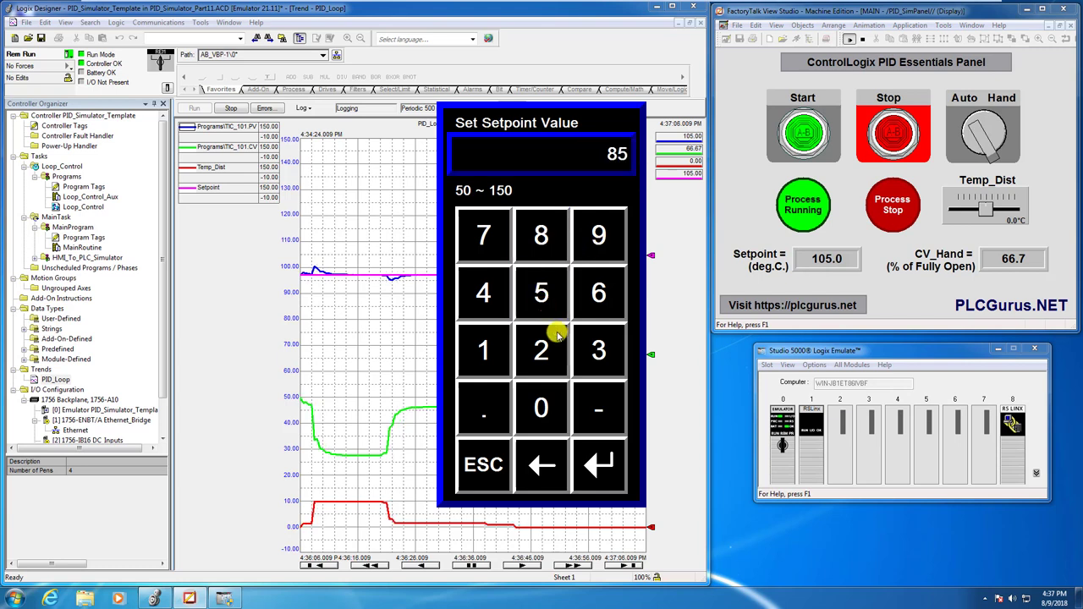
pyautogui.click(599, 464)
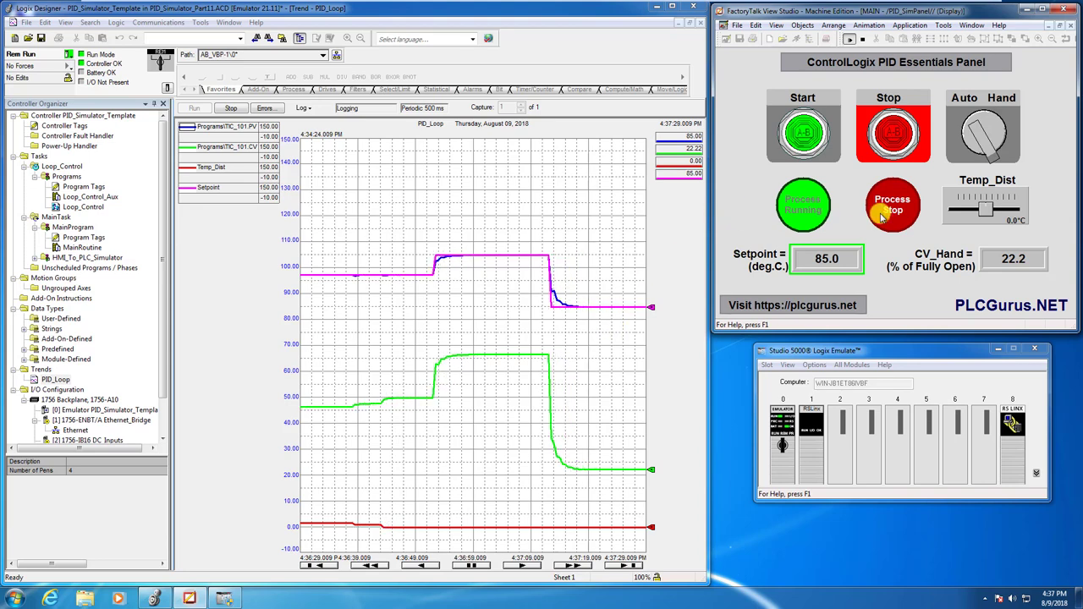
# Set the loop's setpoint back to 97.5 °C.
pyautogui.click(806, 259)
pyautogui.click(597, 235)
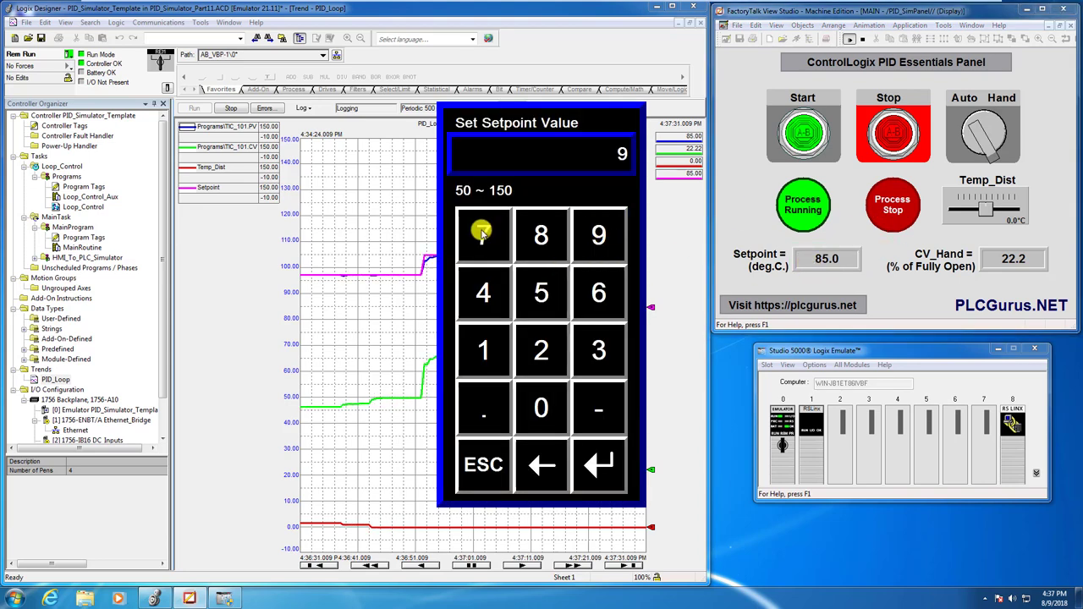
pyautogui.click(483, 234)
pyautogui.click(484, 402)
pyautogui.click(540, 295)
pyautogui.click(597, 466)
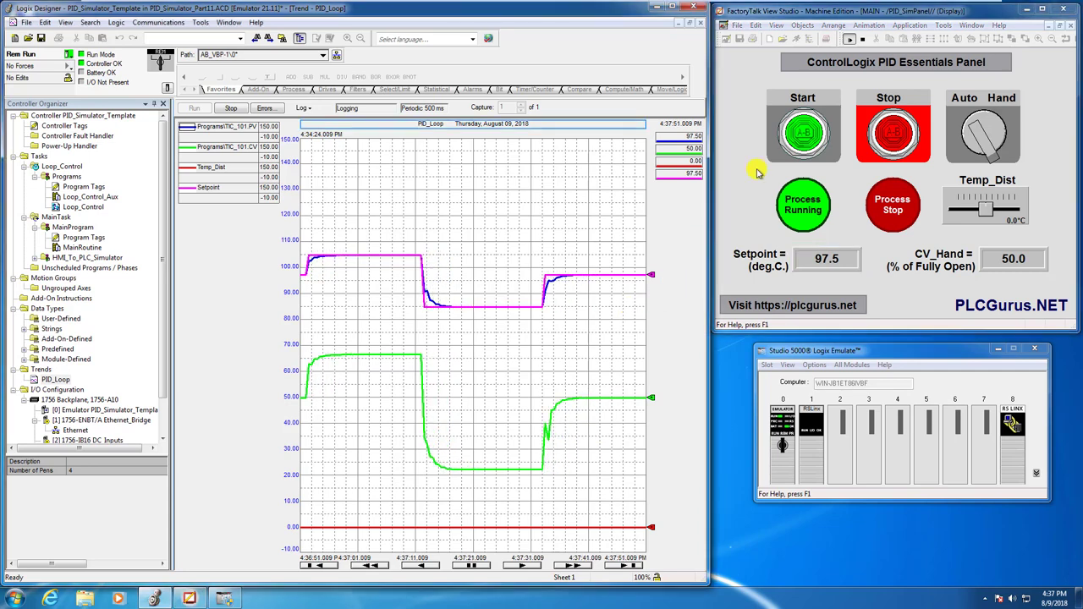
# Stop the process and set the integral gain of the TIC_101 block to 0.001 min/repeat.
pyautogui.click(904, 137)
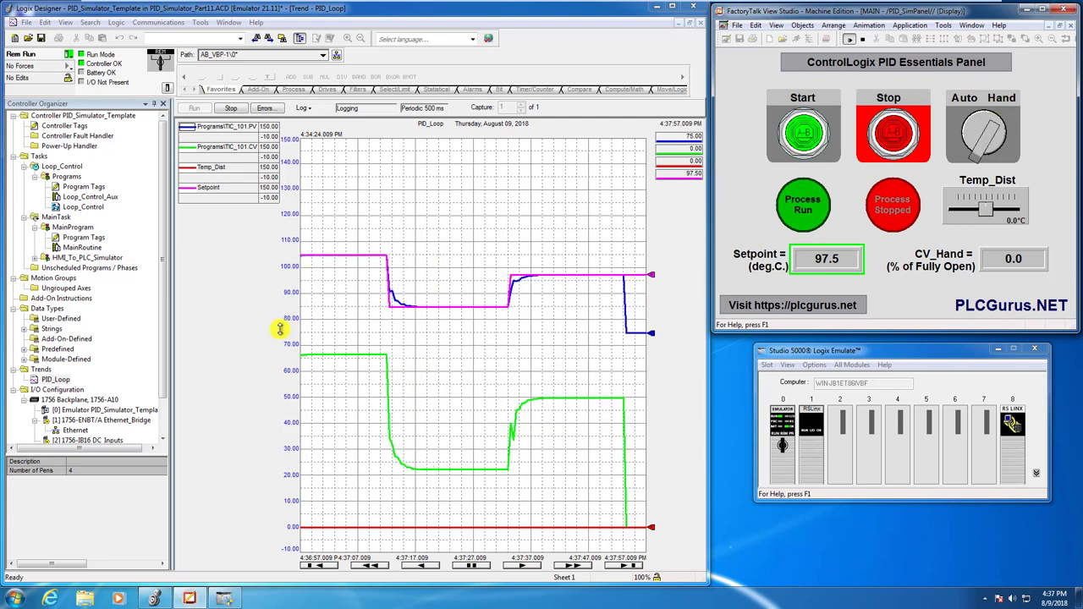
pyautogui.hotkey('ctrl', 'Tab')
pyautogui.click(490, 210)
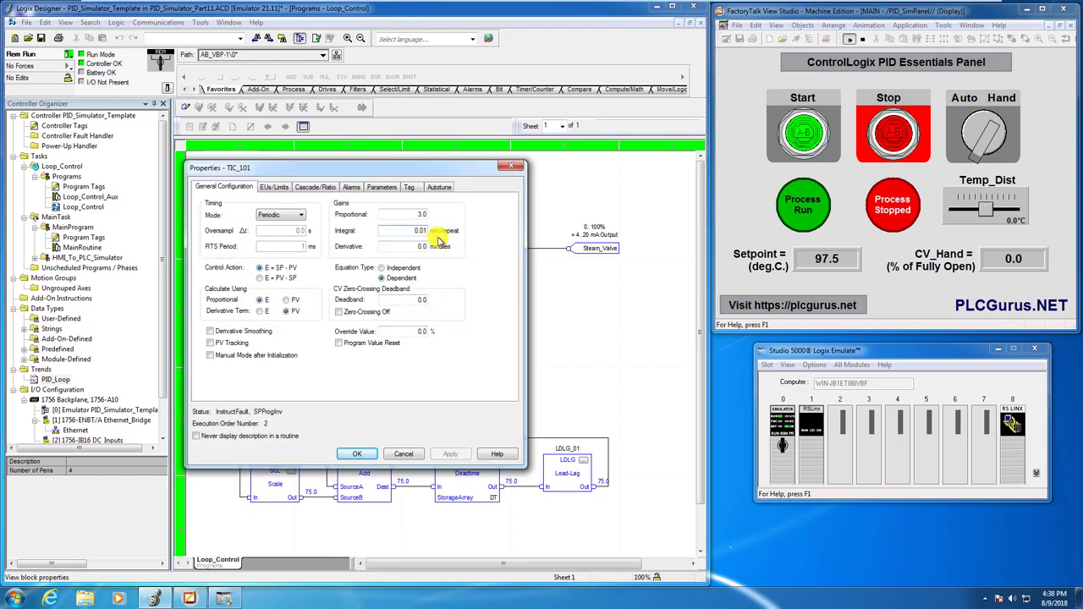
pyautogui.write('0')
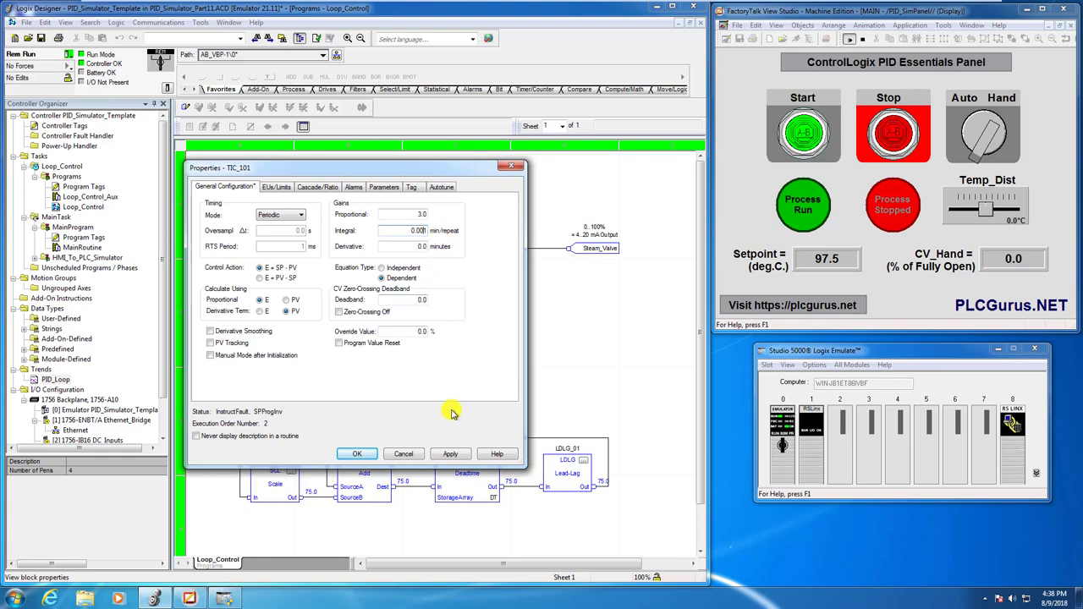
pyautogui.click(362, 452)
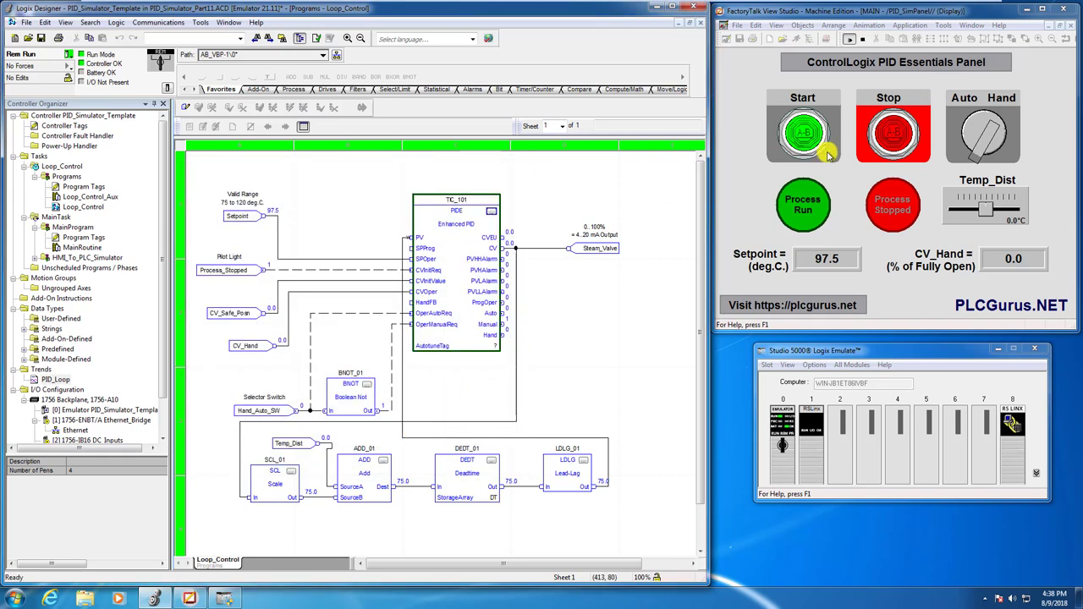
# Return to the PID_Loop trend, then start the process with CV_Hand set to 50 percent open.
pyautogui.hotkey('ctrl', 'Tab')
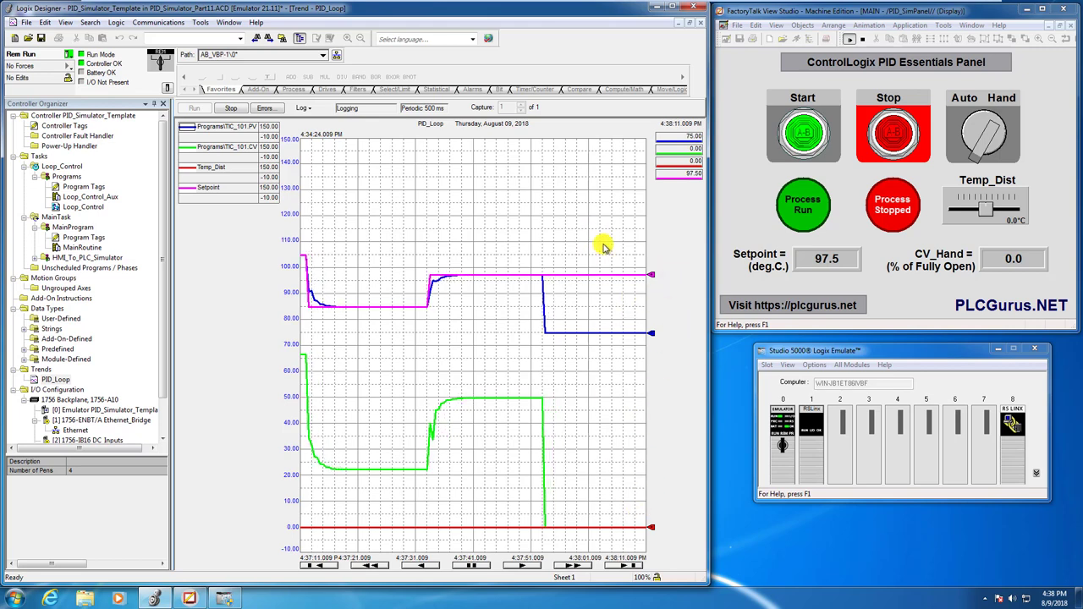
pyautogui.click(815, 142)
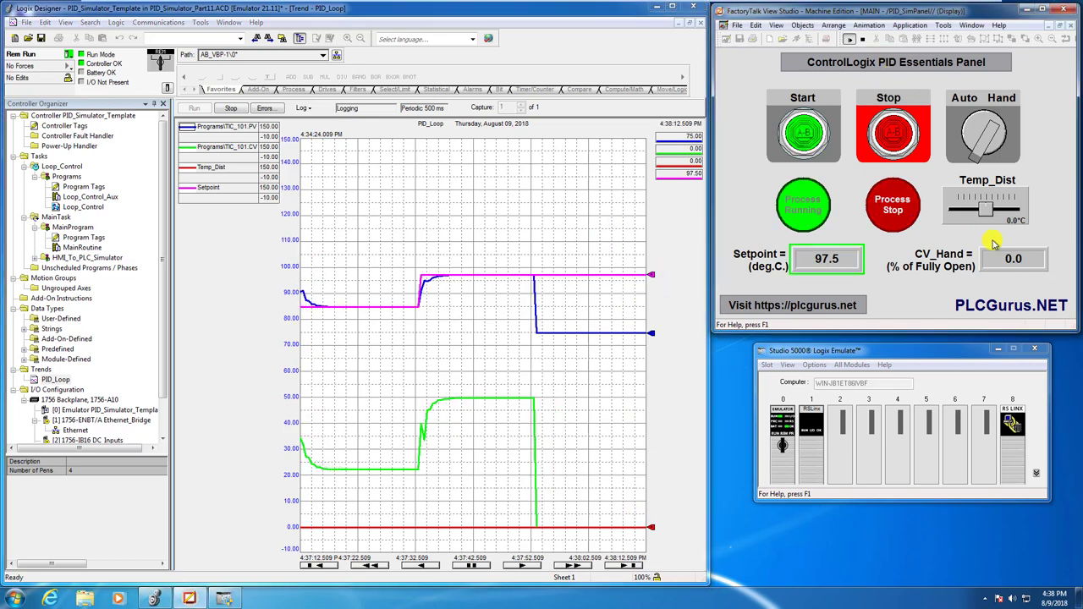
pyautogui.click(1014, 260)
pyautogui.click(540, 294)
pyautogui.click(543, 404)
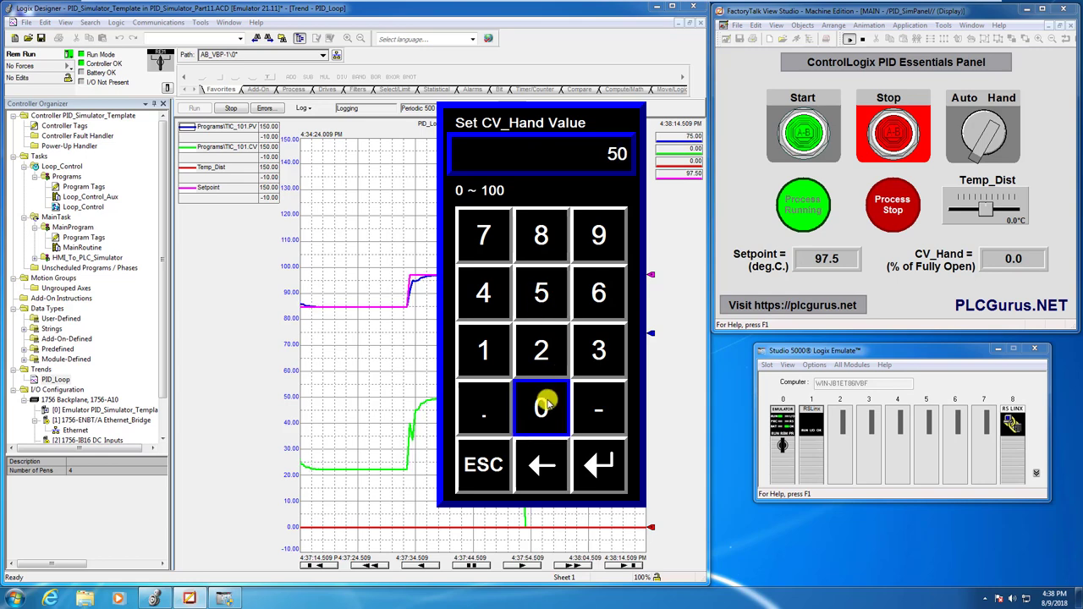
pyautogui.click(601, 463)
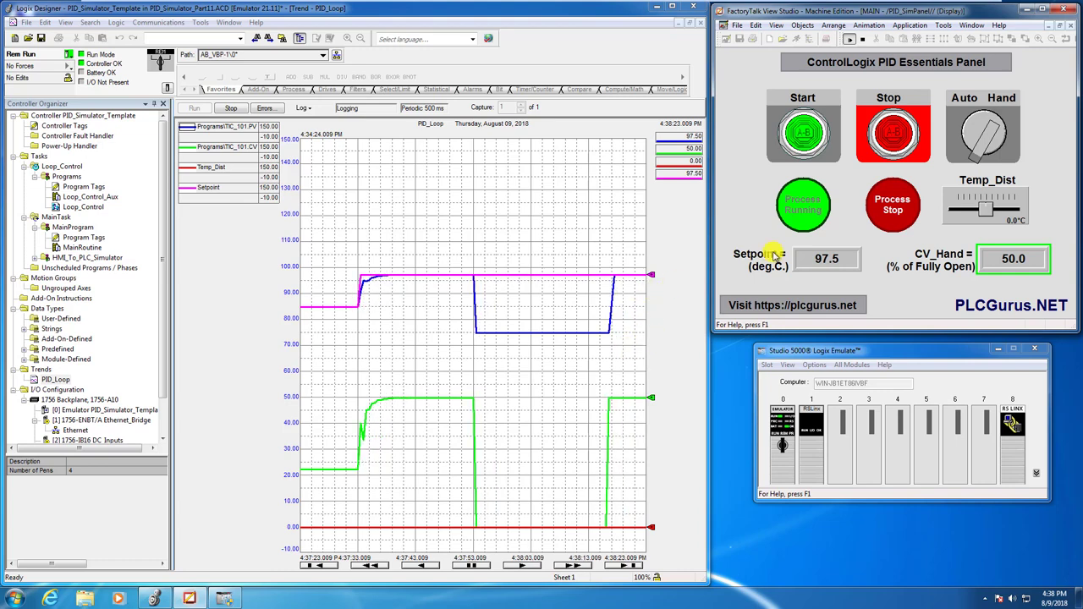
# Switch the loop to Auto and swing the Temp_Dist disturbance to -10.0 °C and over to 10.0 °C, checking the PV response.
pyautogui.click(973, 103)
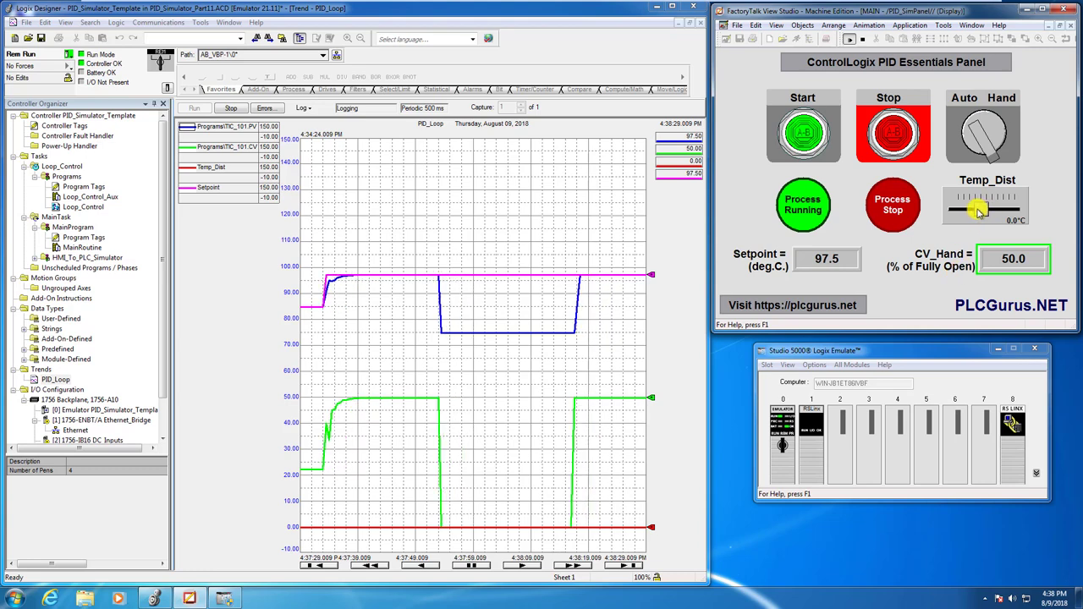
pyautogui.moveTo(979, 211); pyautogui.dragTo(956, 212)
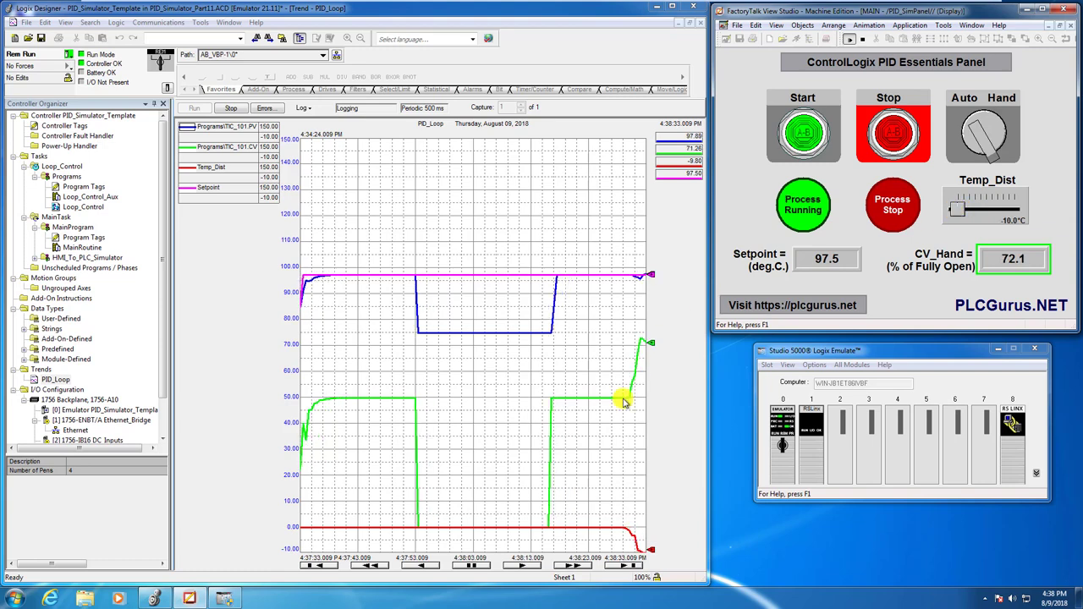
pyautogui.moveTo(628, 536)
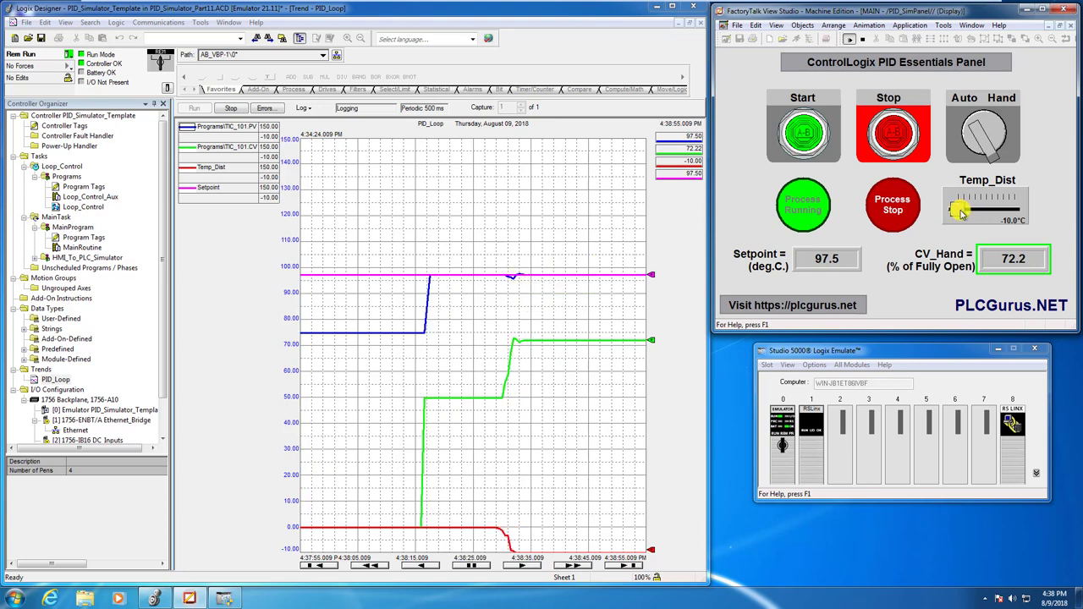
pyautogui.moveTo(961, 211); pyautogui.dragTo(1024, 207)
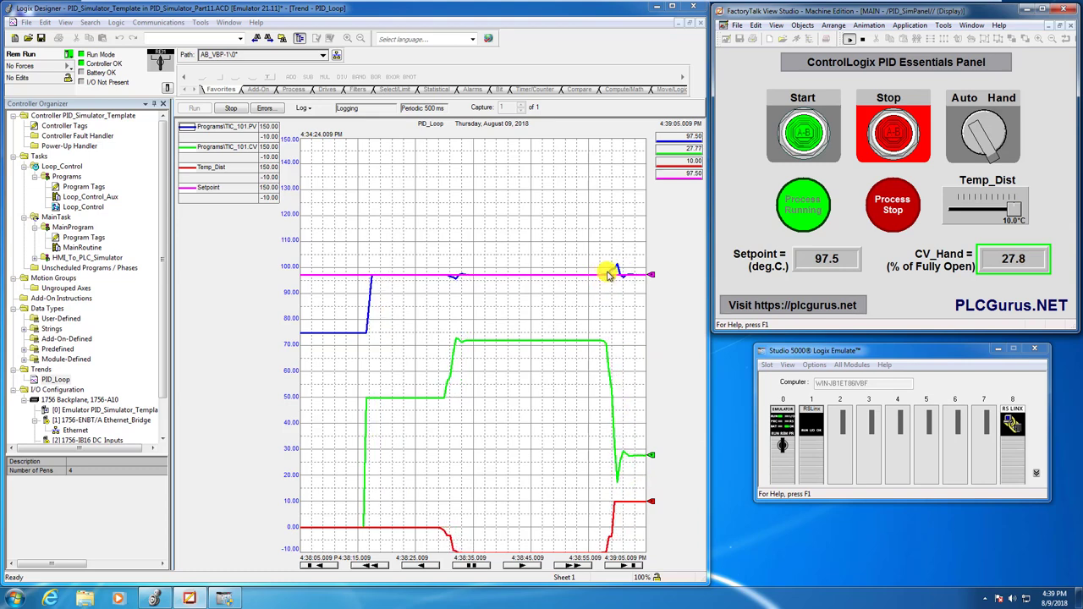
pyautogui.moveTo(620, 277)
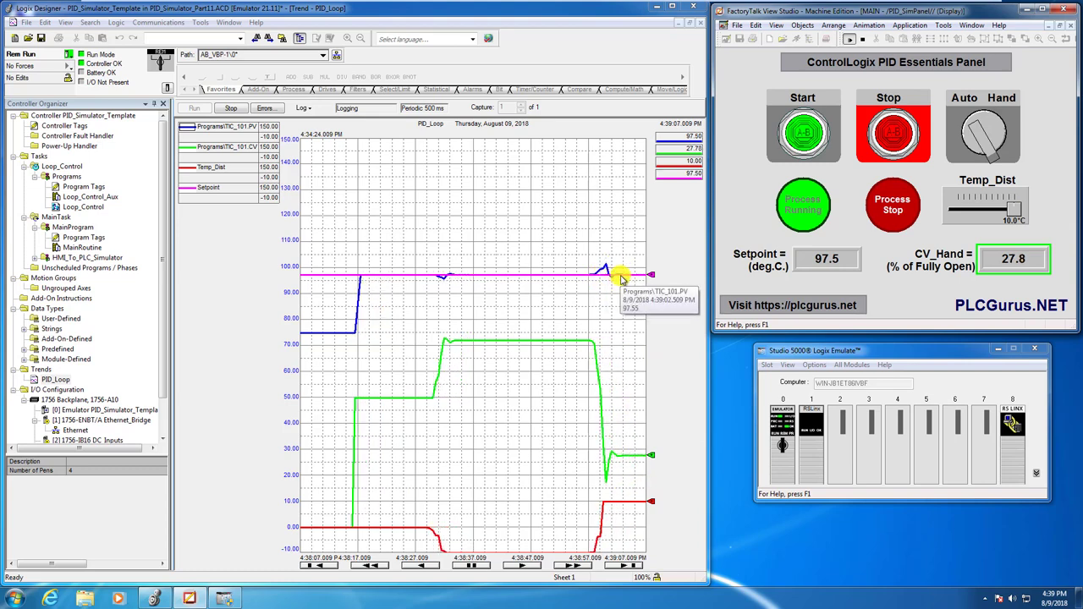